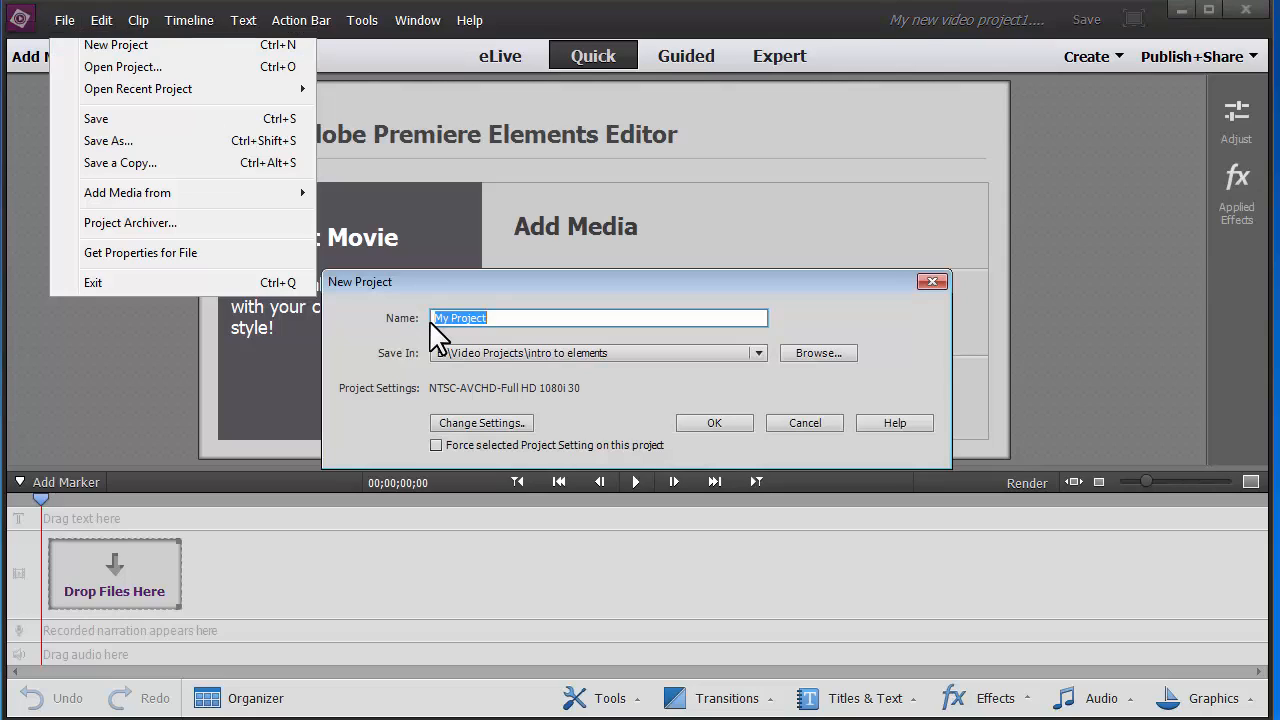
Name the new project DD Demo
{"action": "type", "text": "F"}
{"action": "type", "text": "DD"}
{"action": "type", "text": " Demo"}
Set the project's save location to the Adobe Elements for Small Business folder in My Documents
{"action": "left_click", "coordinate": [803, 353]}
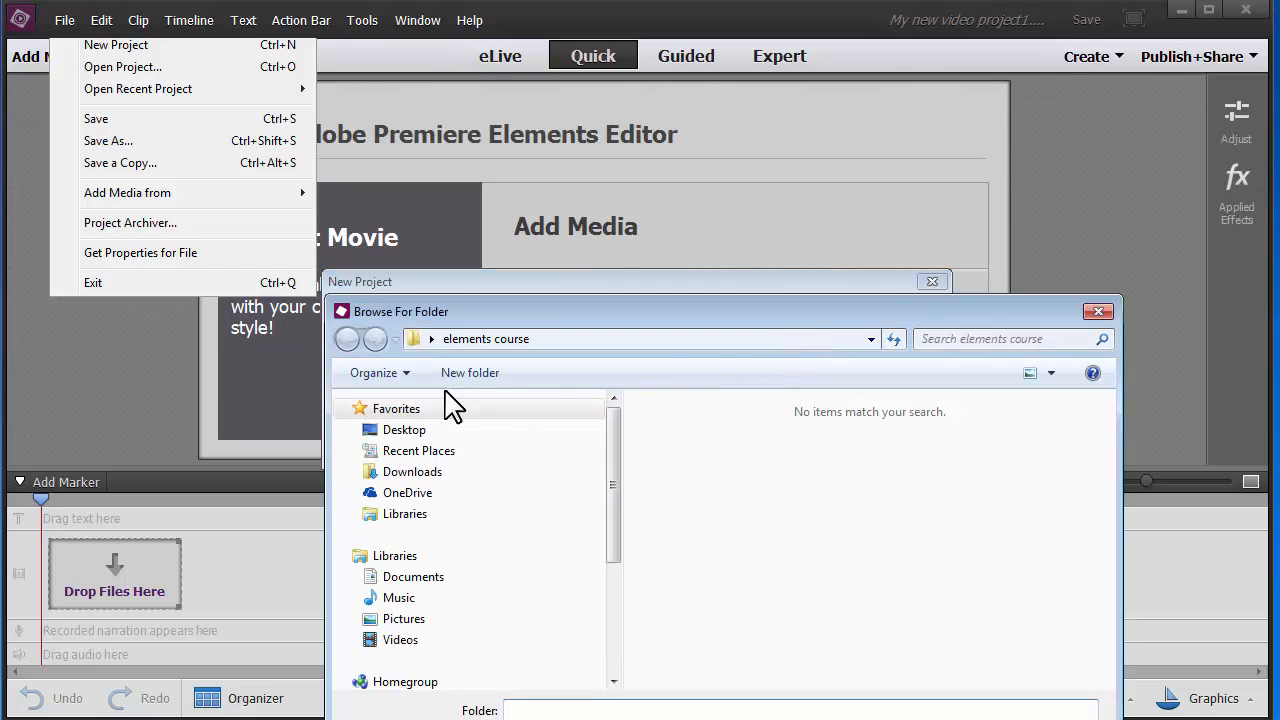
{"action": "left_click", "coordinate": [423, 579]}
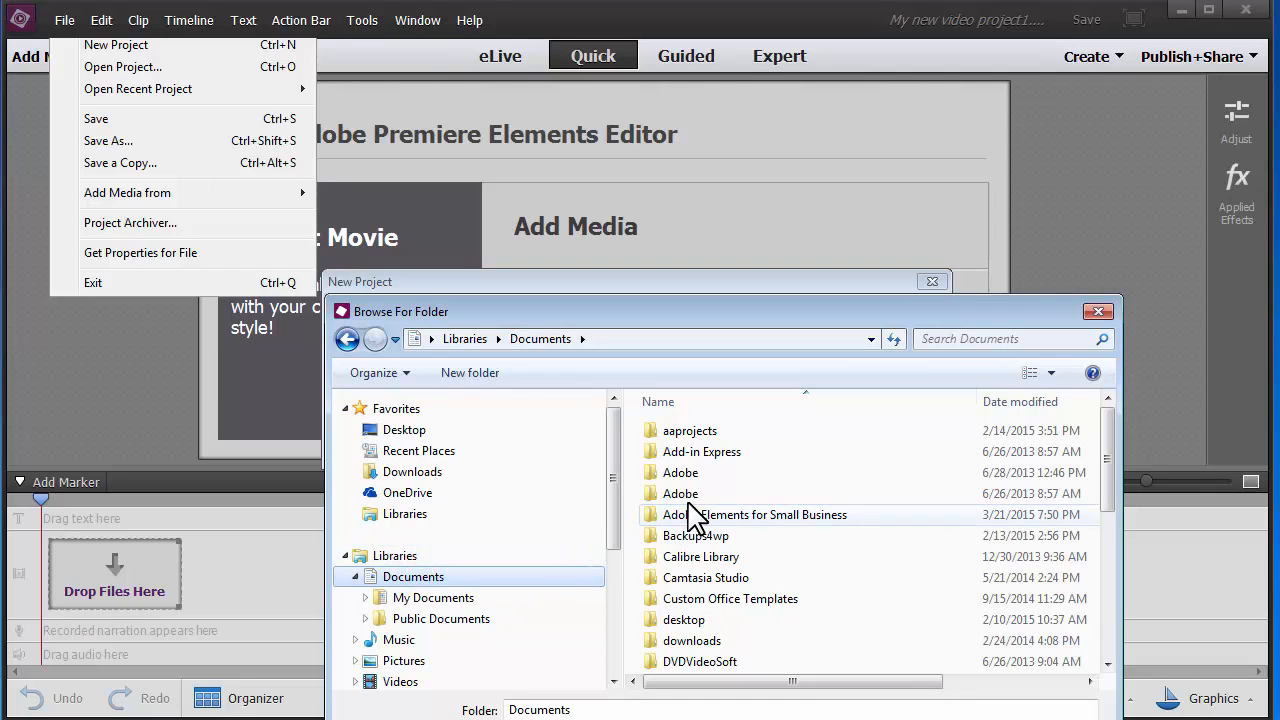
{"action": "left_click", "coordinate": [440, 598]}
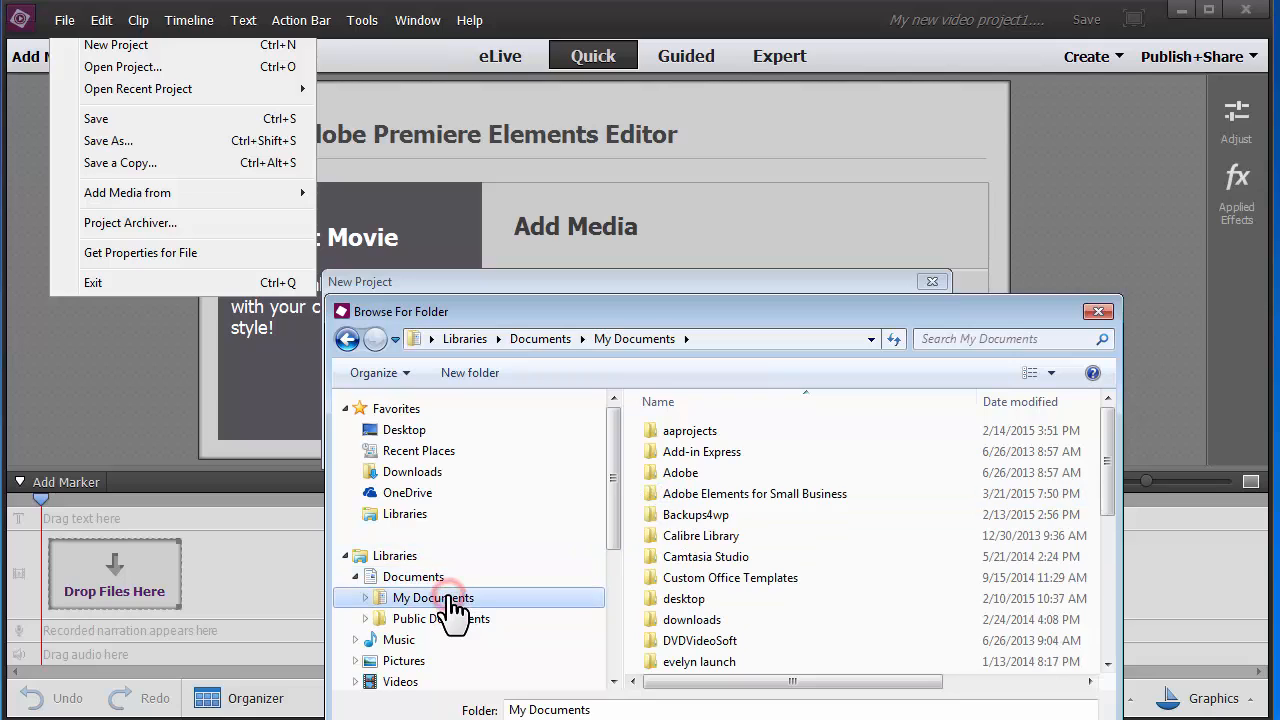
{"action": "double_click", "coordinate": [690, 494]}
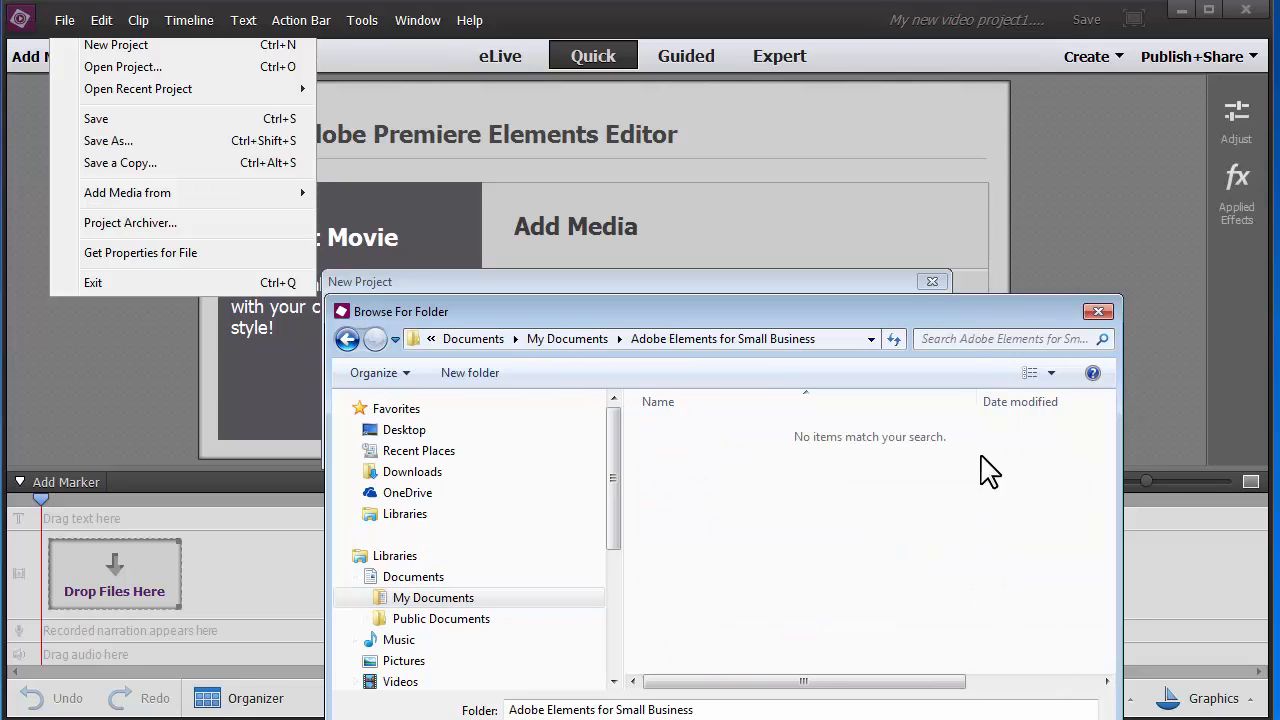
{"action": "left_click_drag", "start_coordinate": [955, 306], "coordinate": [941, 218]}
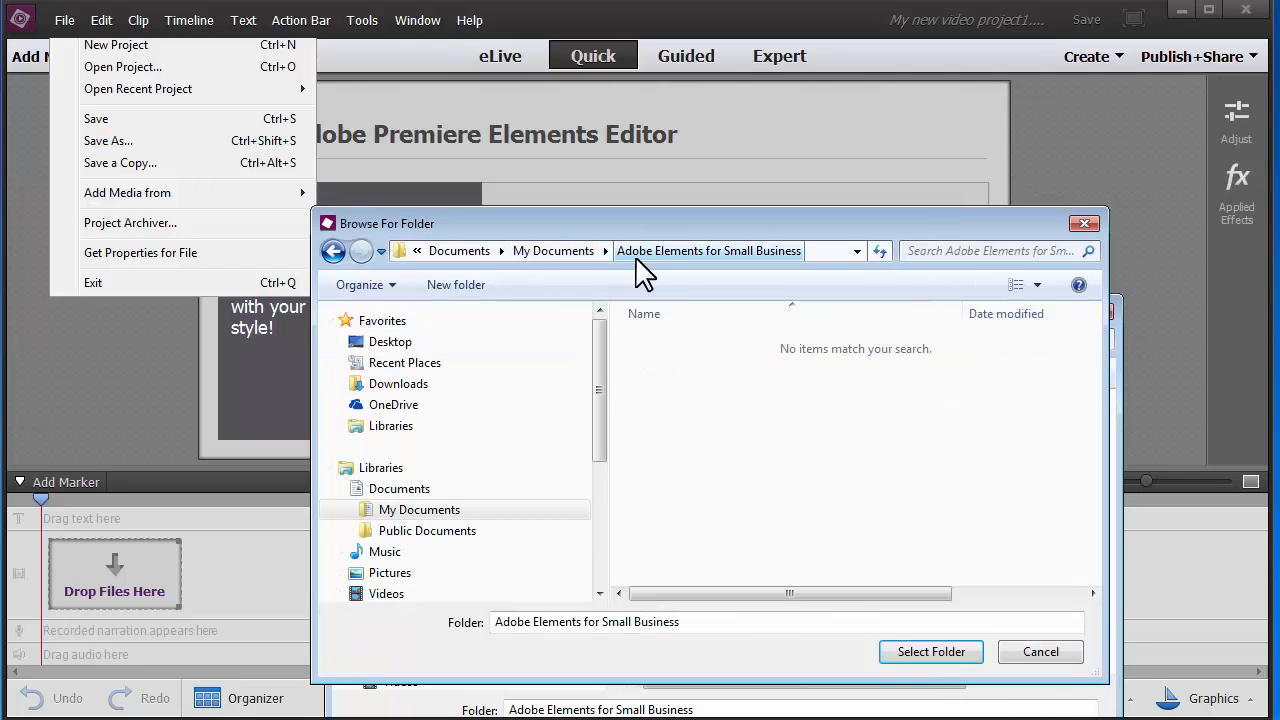
{"action": "left_click", "coordinate": [931, 652]}
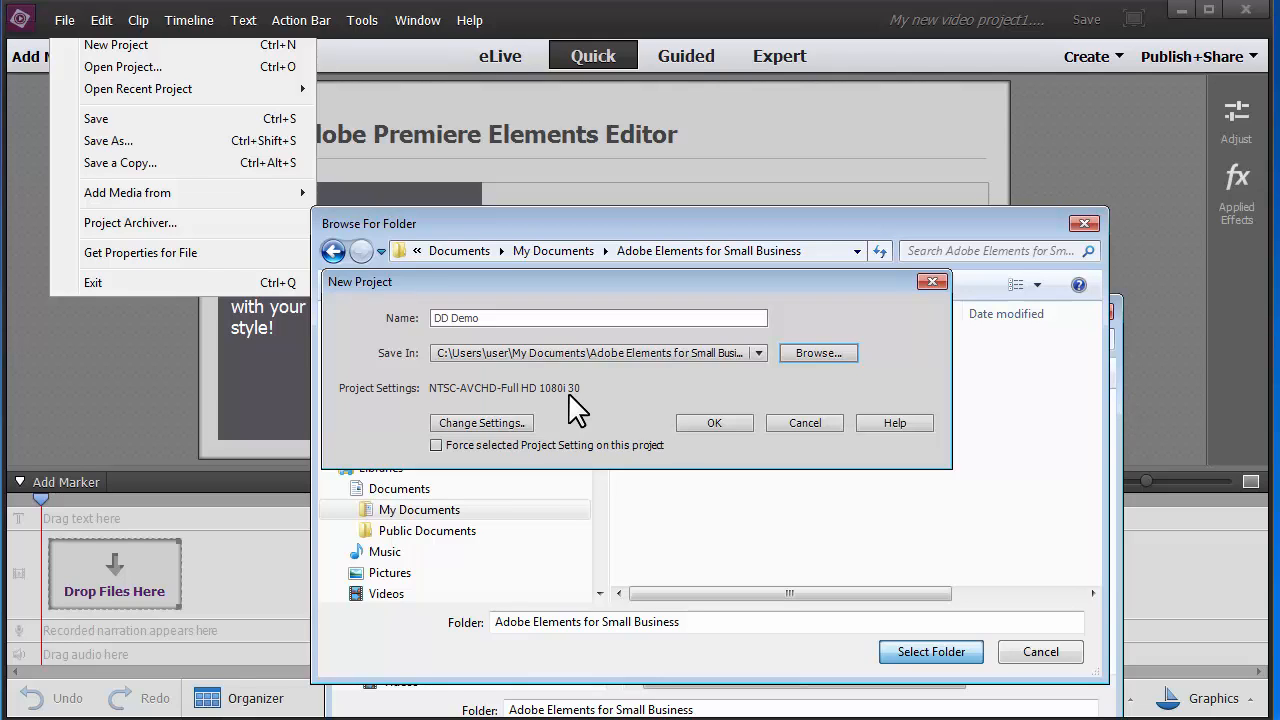
Change the project settings to the NTSC AVCHD LITE 720p30 preset and create the project
{"action": "left_click", "coordinate": [449, 421]}
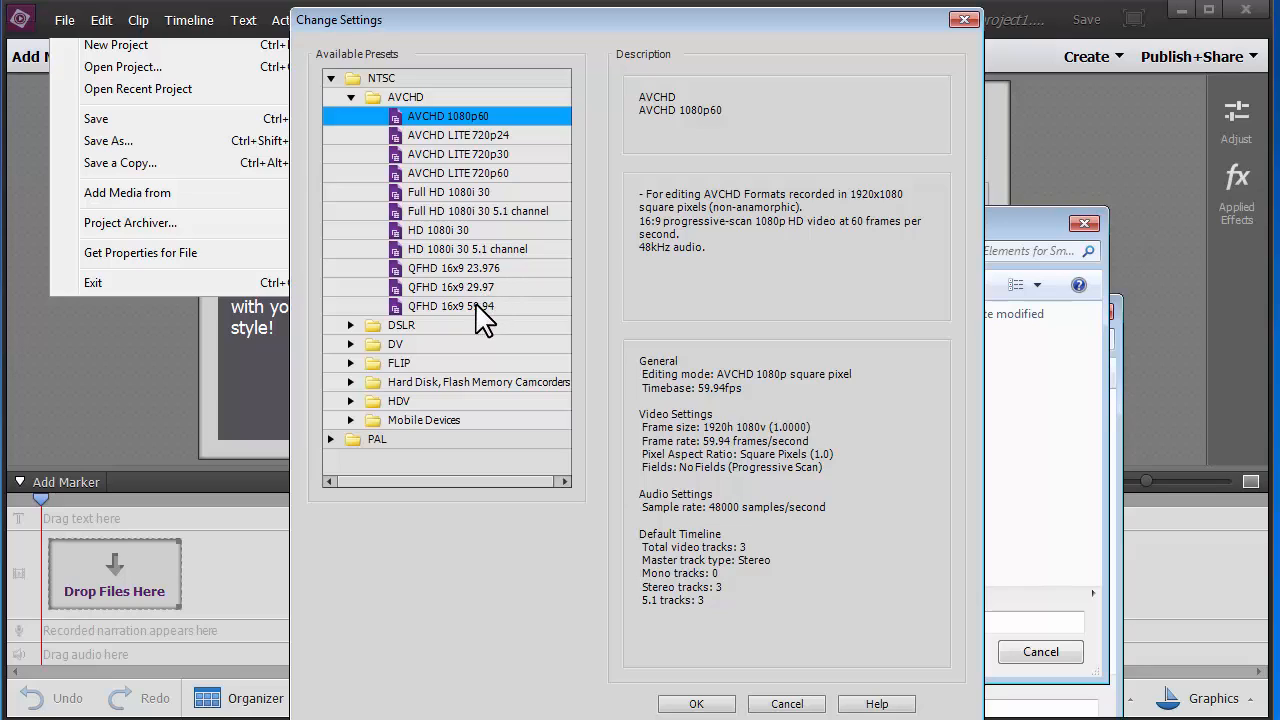
{"action": "left_click", "coordinate": [350, 401]}
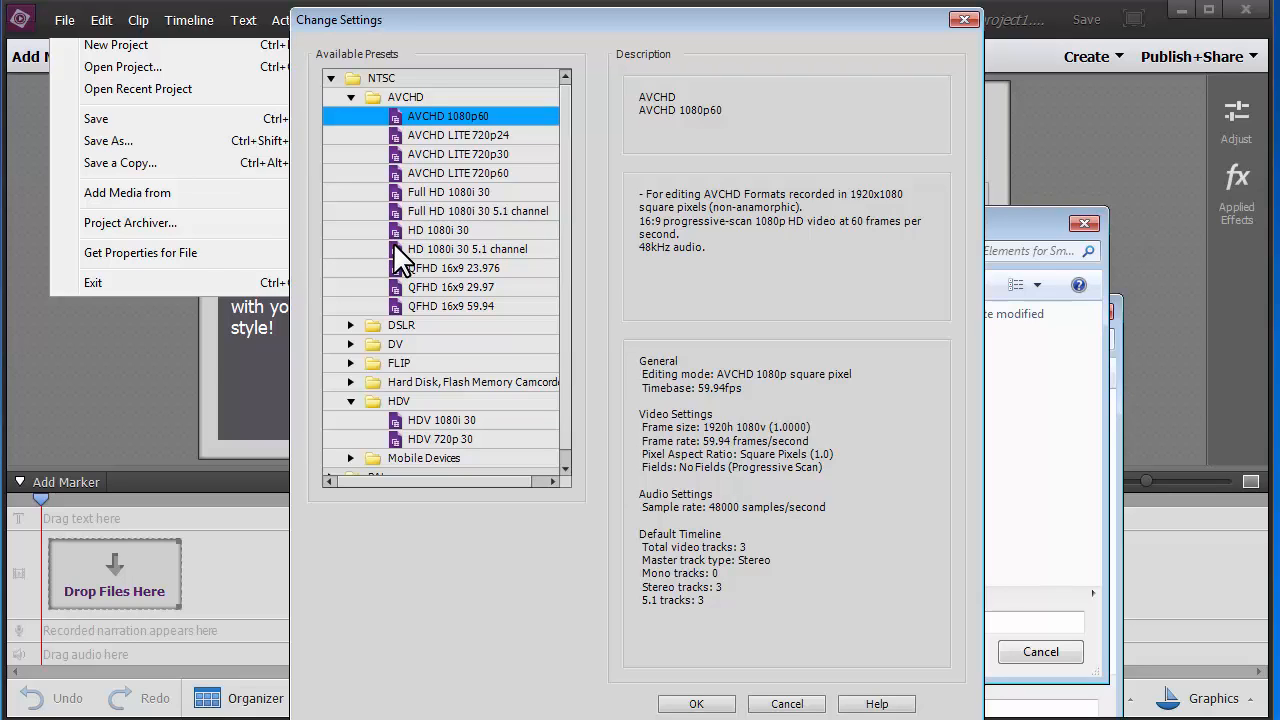
{"action": "left_click", "coordinate": [481, 155]}
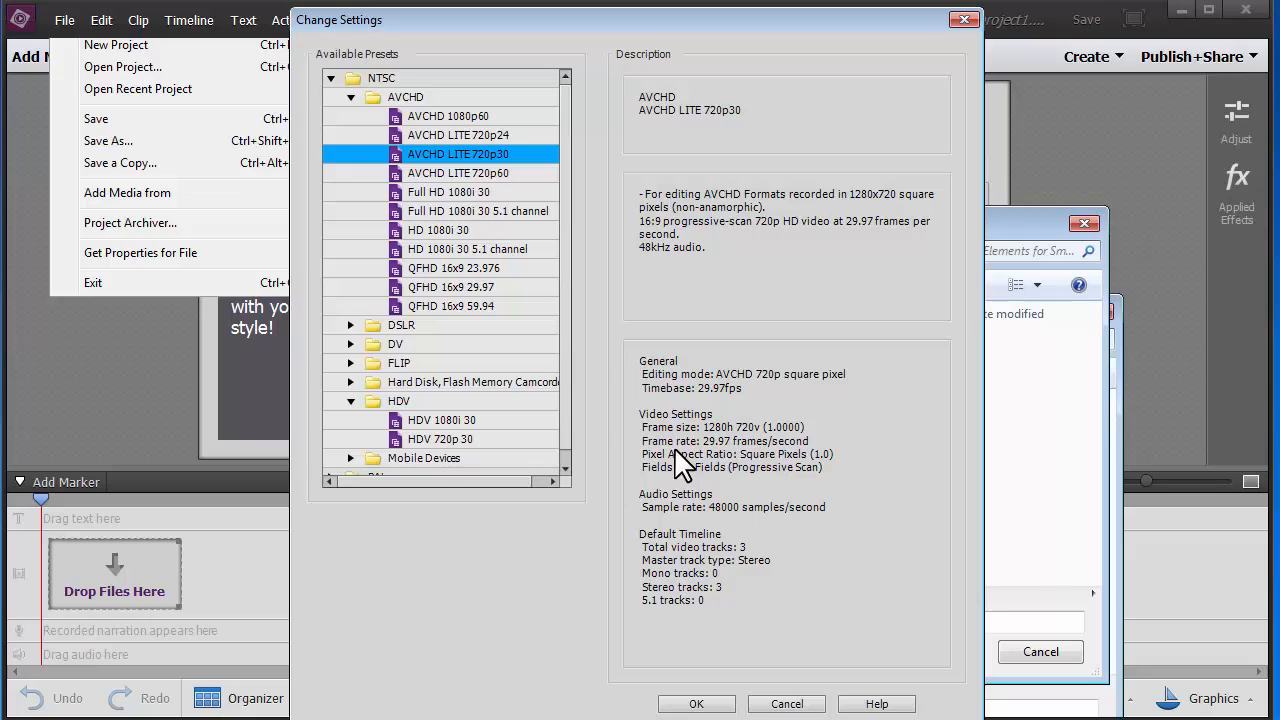
{"action": "left_click", "coordinate": [697, 704]}
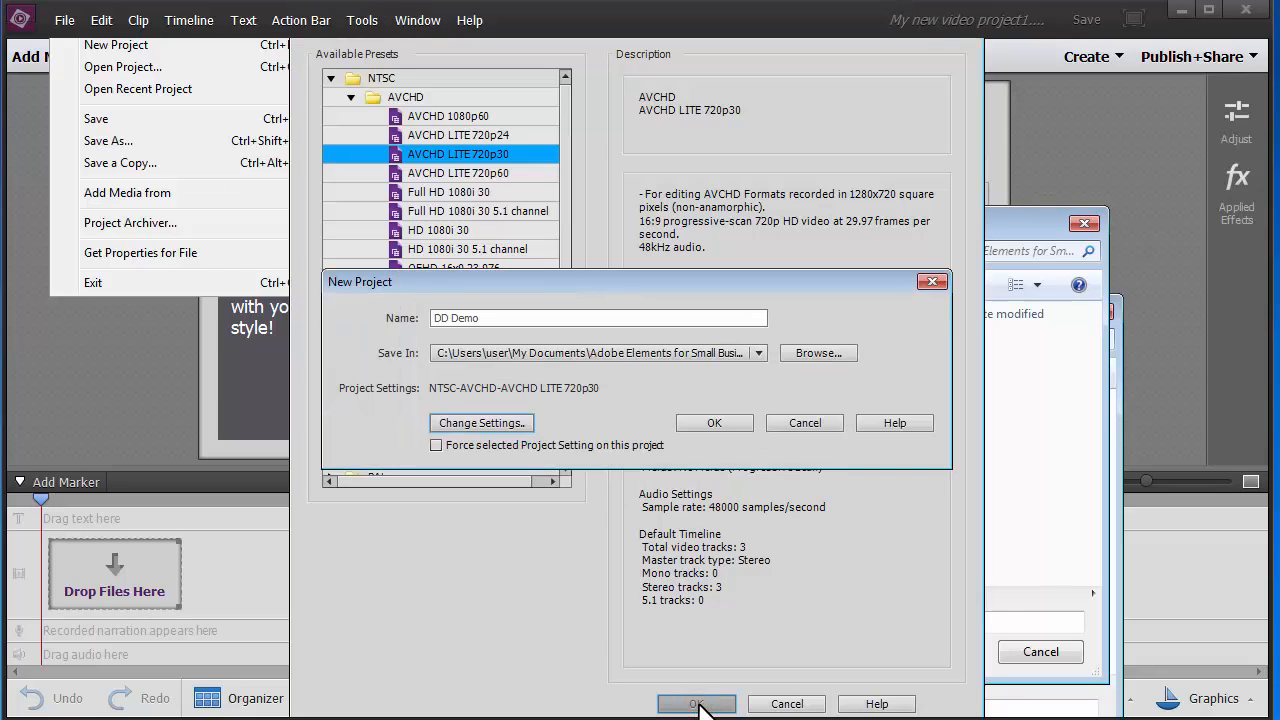
{"action": "left_click", "coordinate": [716, 423]}
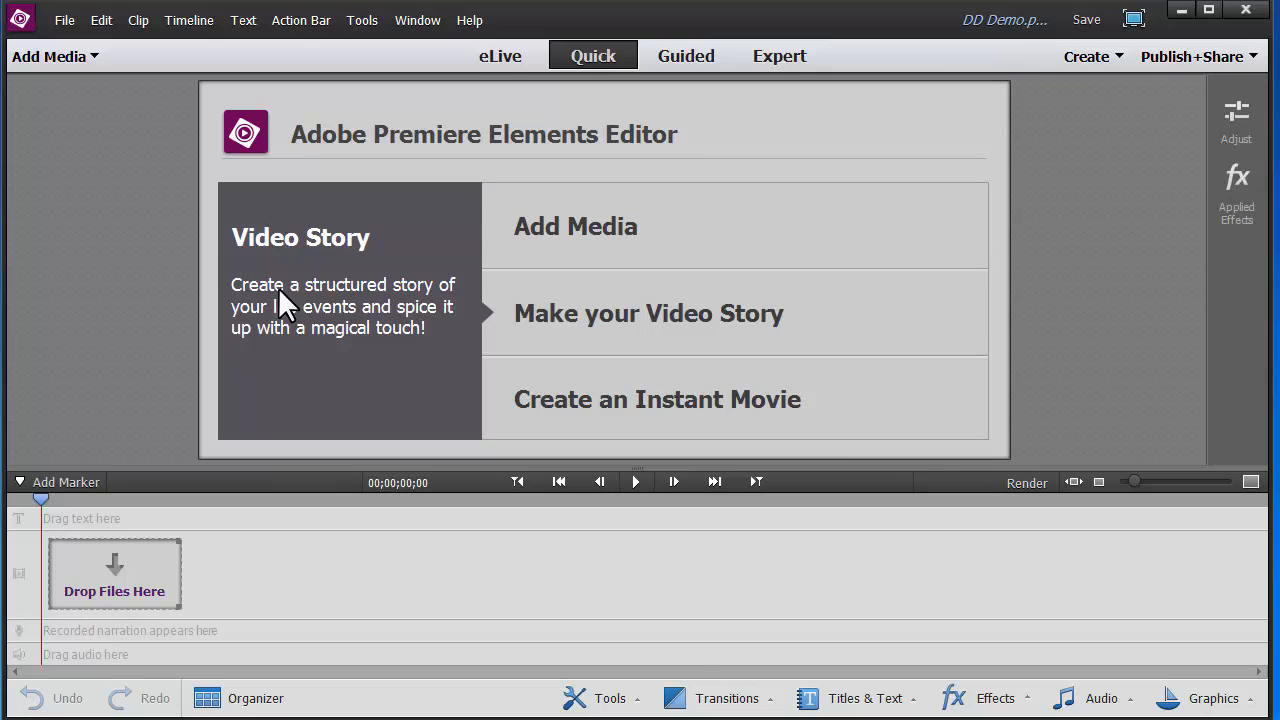
Import 030311-59.mp4, daffodilsbylakedark.jpg, dafs2.wav, dd-logo1.jpg and Pavane - Repose.wav from the elements course folder on the hard drive
{"action": "left_click", "coordinate": [93, 57]}
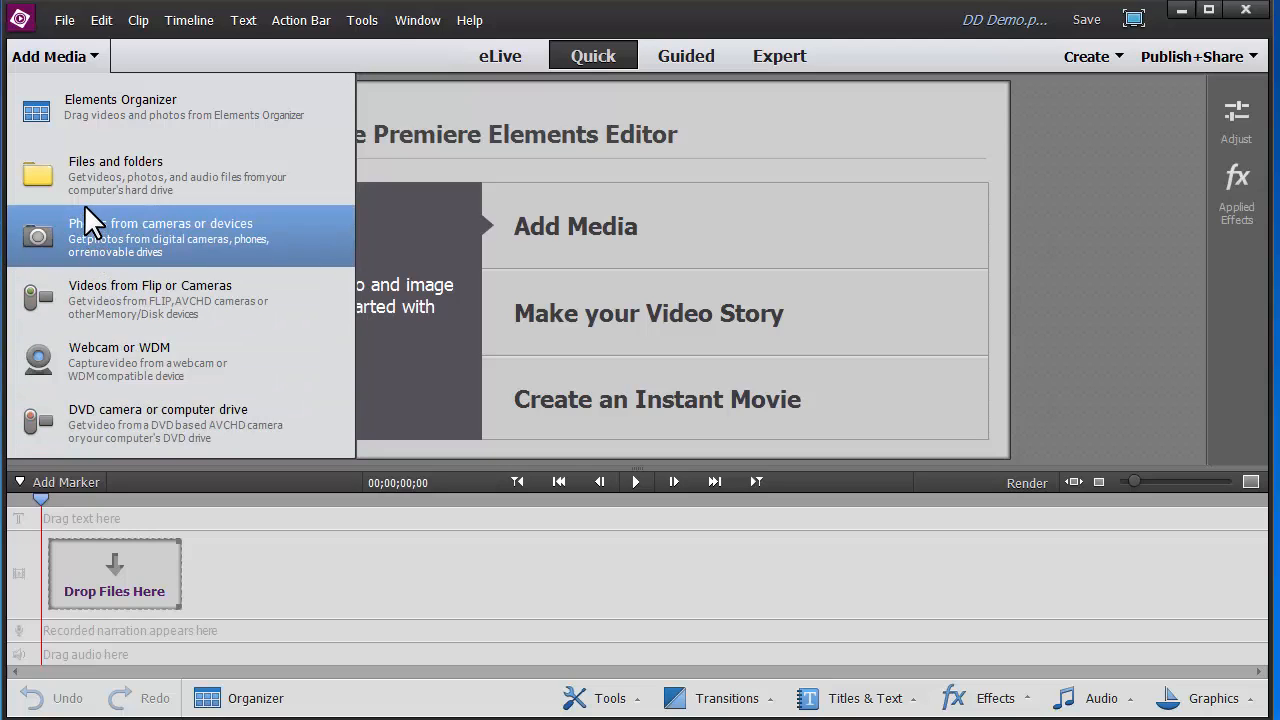
{"action": "left_click", "coordinate": [88, 174]}
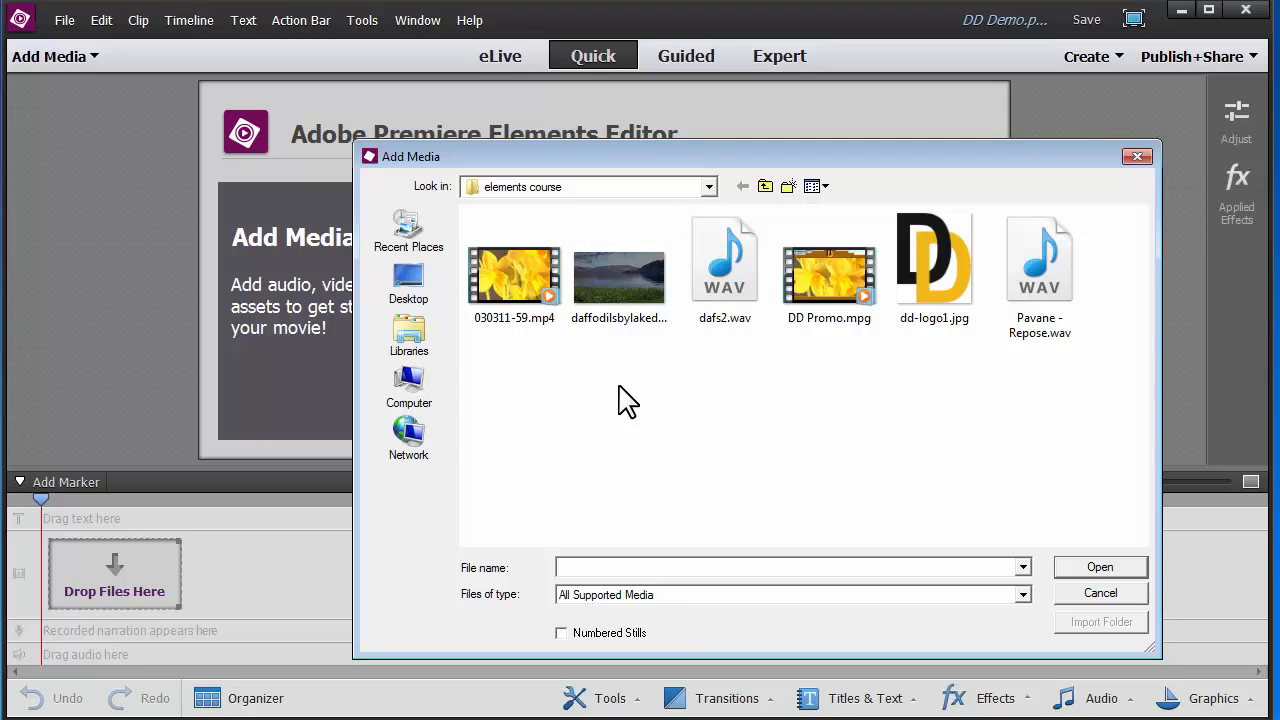
{"action": "left_click", "coordinate": [507, 289]}
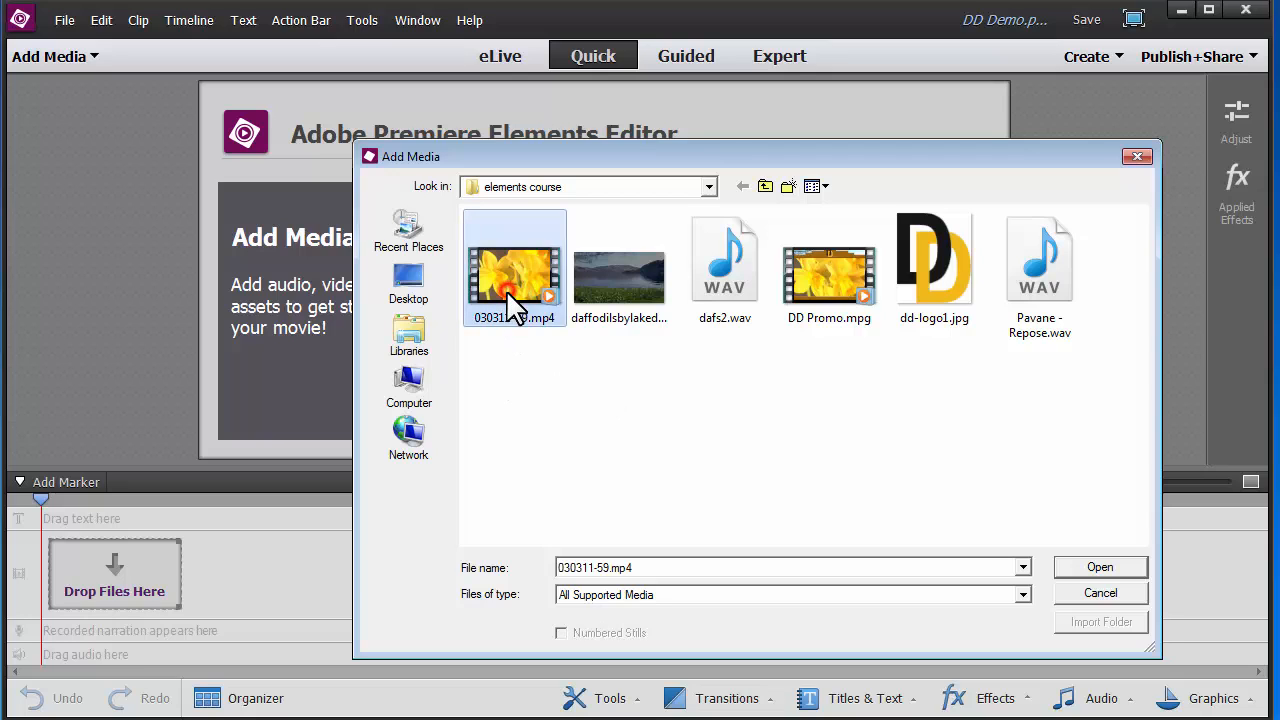
{"action": "left_click", "coordinate": [612, 299], "text": "ctrl"}
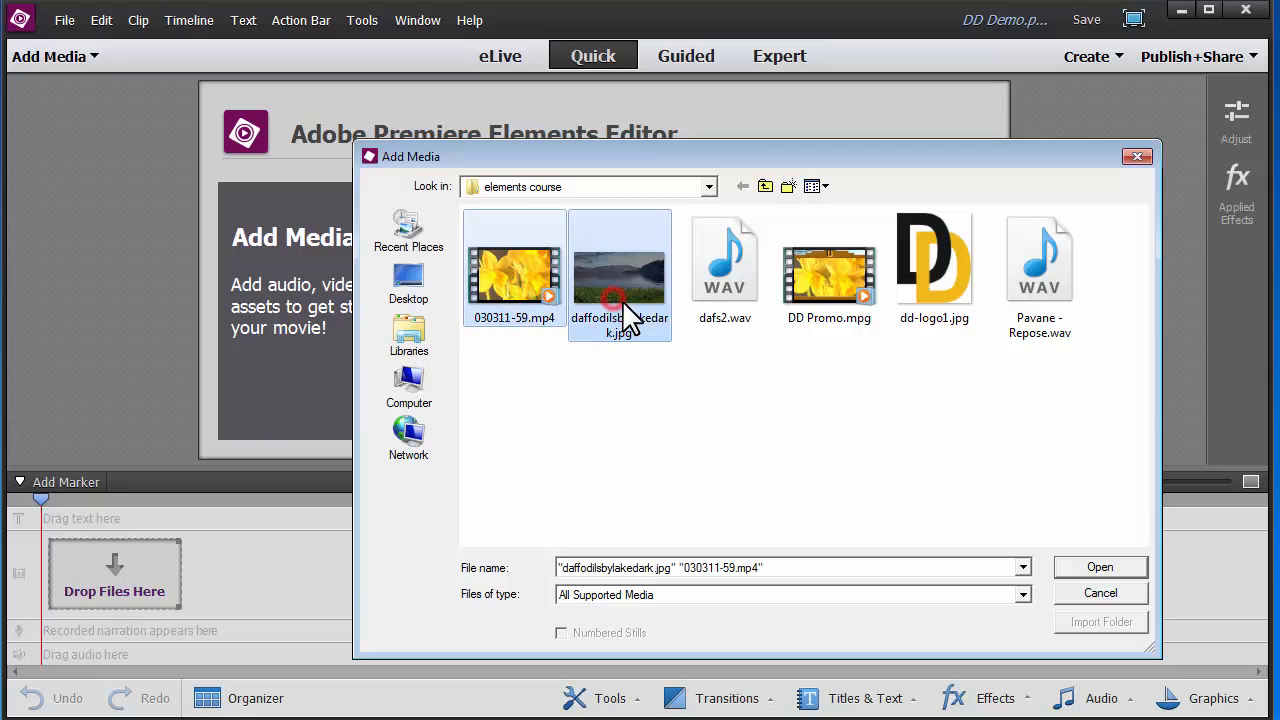
{"action": "left_click", "coordinate": [743, 310], "text": "ctrl"}
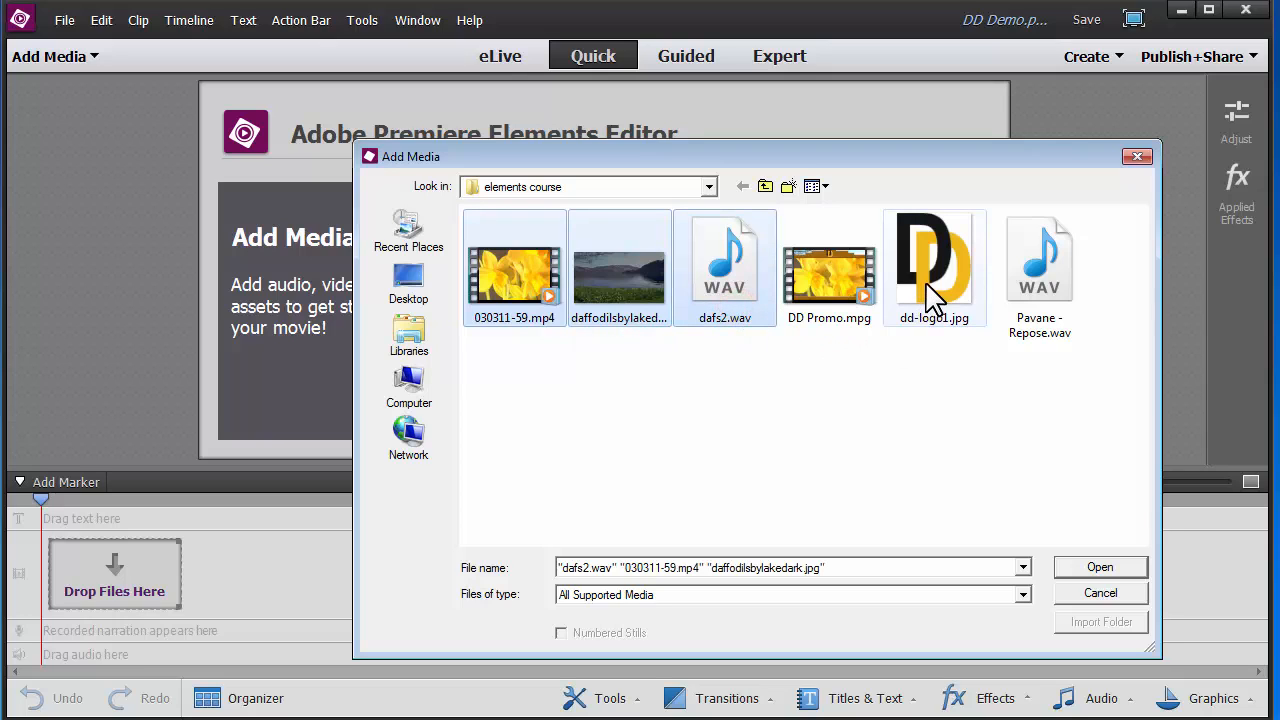
{"action": "left_click", "coordinate": [945, 285], "text": "ctrl"}
{"action": "left_click", "coordinate": [1040, 290], "text": "ctrl"}
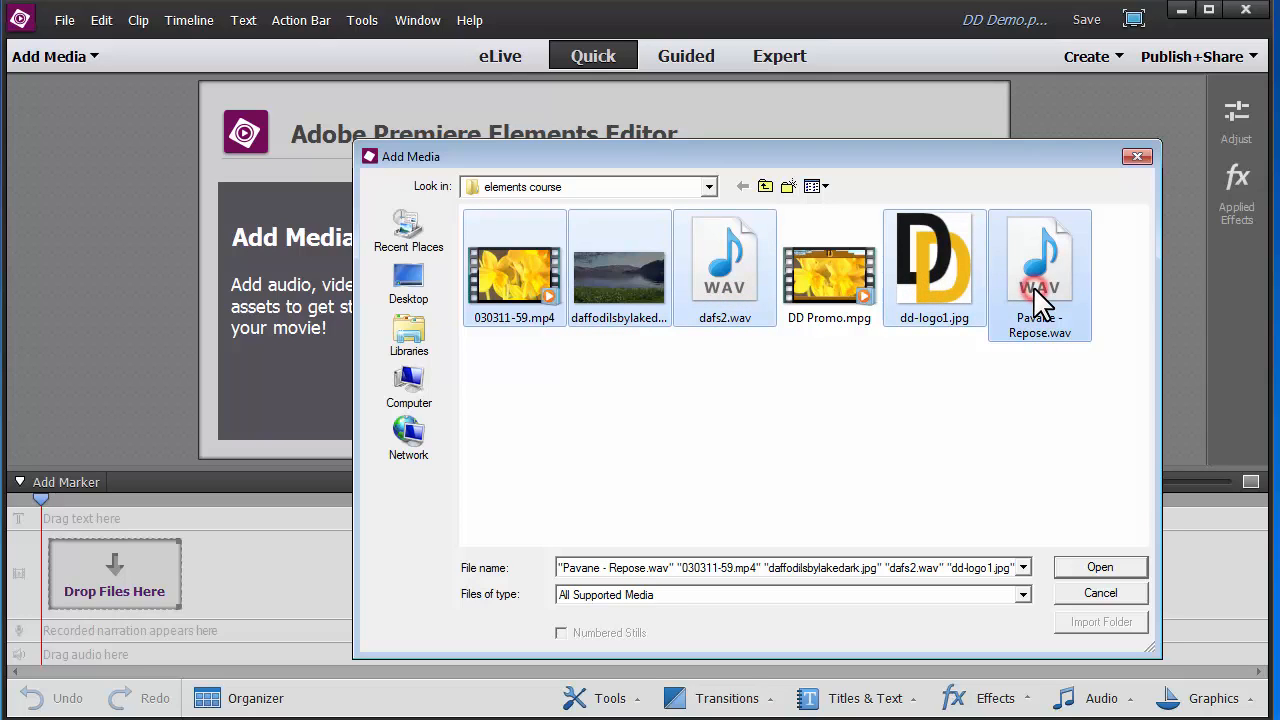
{"action": "left_click", "coordinate": [1093, 567]}
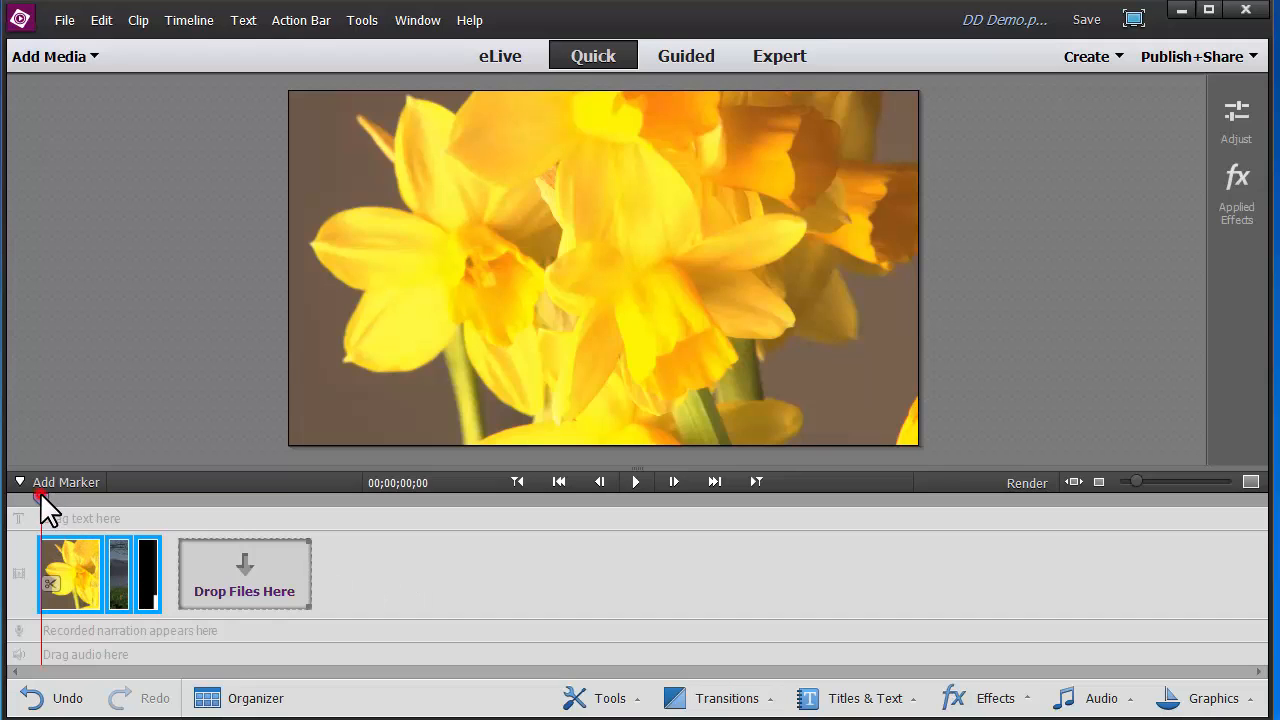
Switch to the Expert workspace and delete all three clips from the Video 1 track
{"action": "left_click_drag", "start_coordinate": [40, 492], "coordinate": [149, 523]}
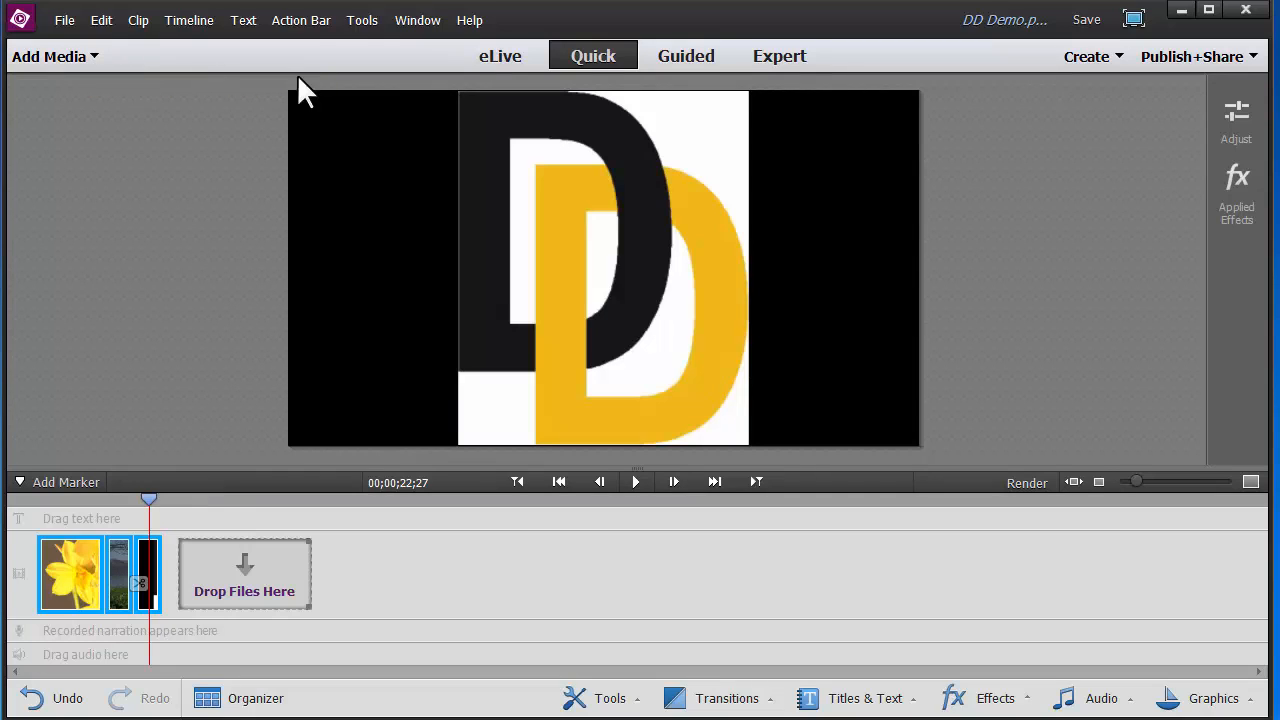
{"action": "left_click", "coordinate": [792, 52]}
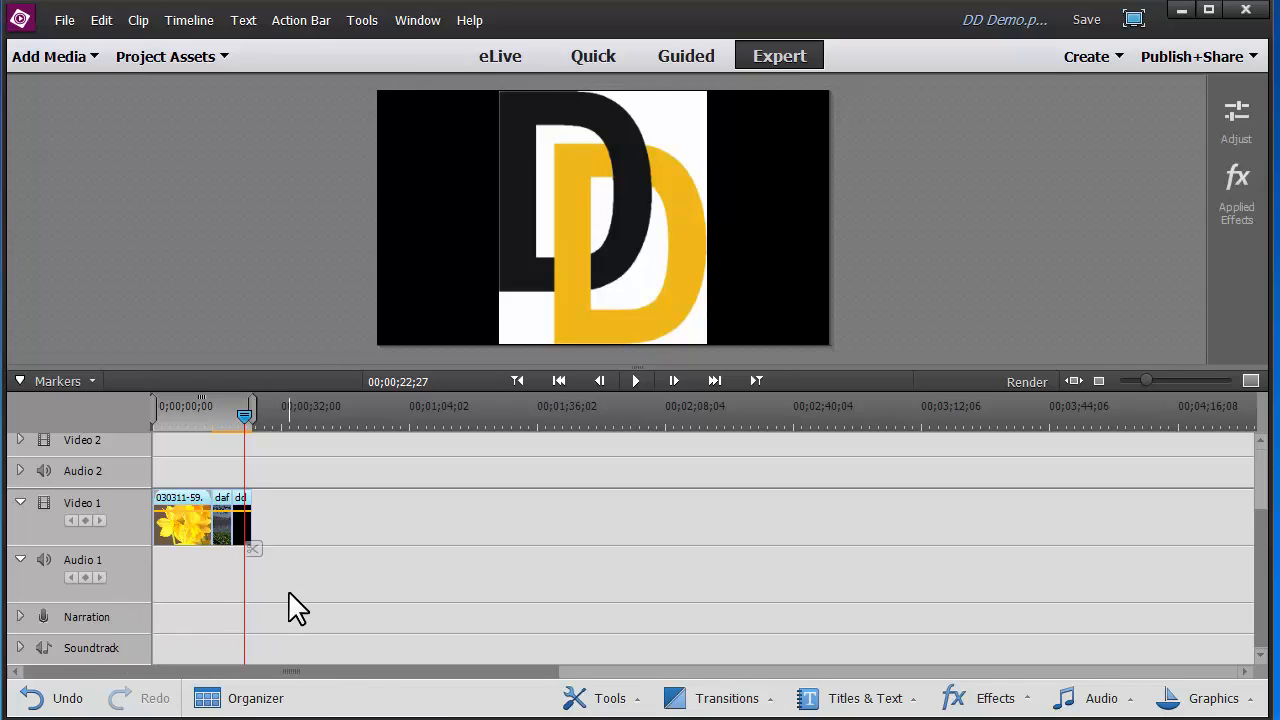
{"action": "mouse_move", "coordinate": [286, 569]}
{"action": "left_mouse_down"}
{"action": "mouse_move", "coordinate": [197, 560]}
{"action": "mouse_move", "coordinate": [171, 516]}
{"action": "left_mouse_up"}
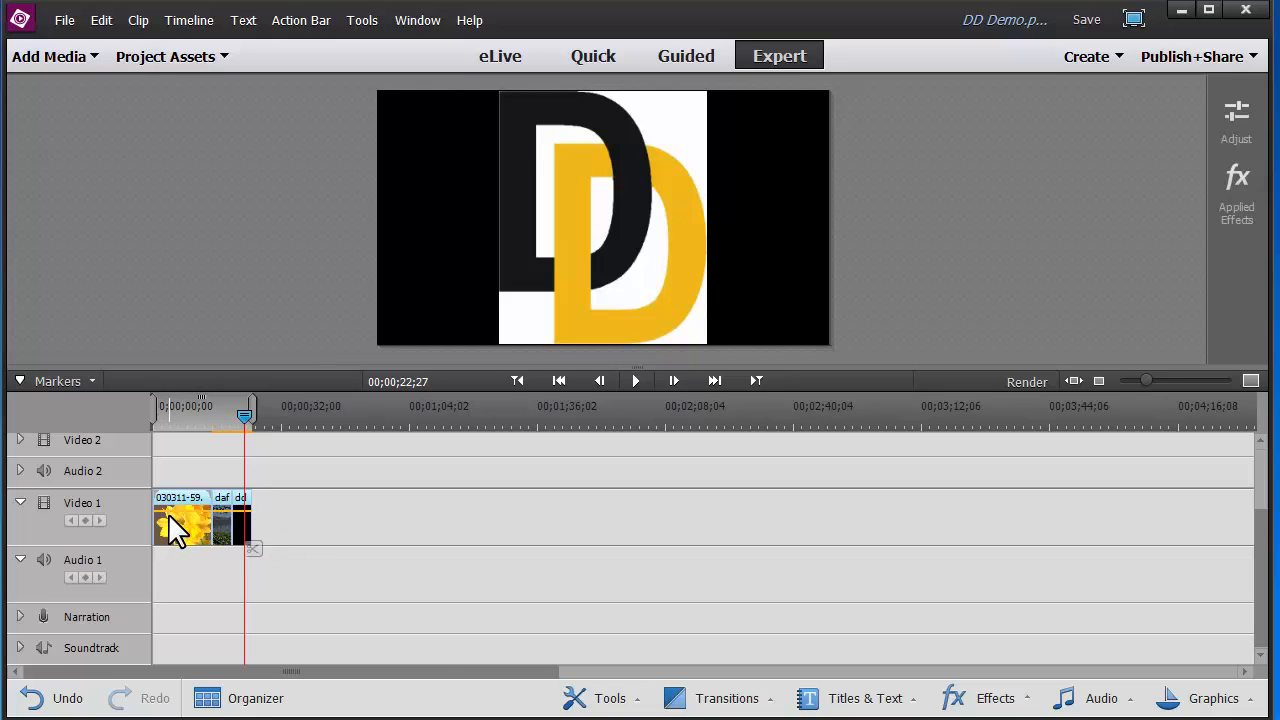
{"action": "right_click", "coordinate": [172, 530]}
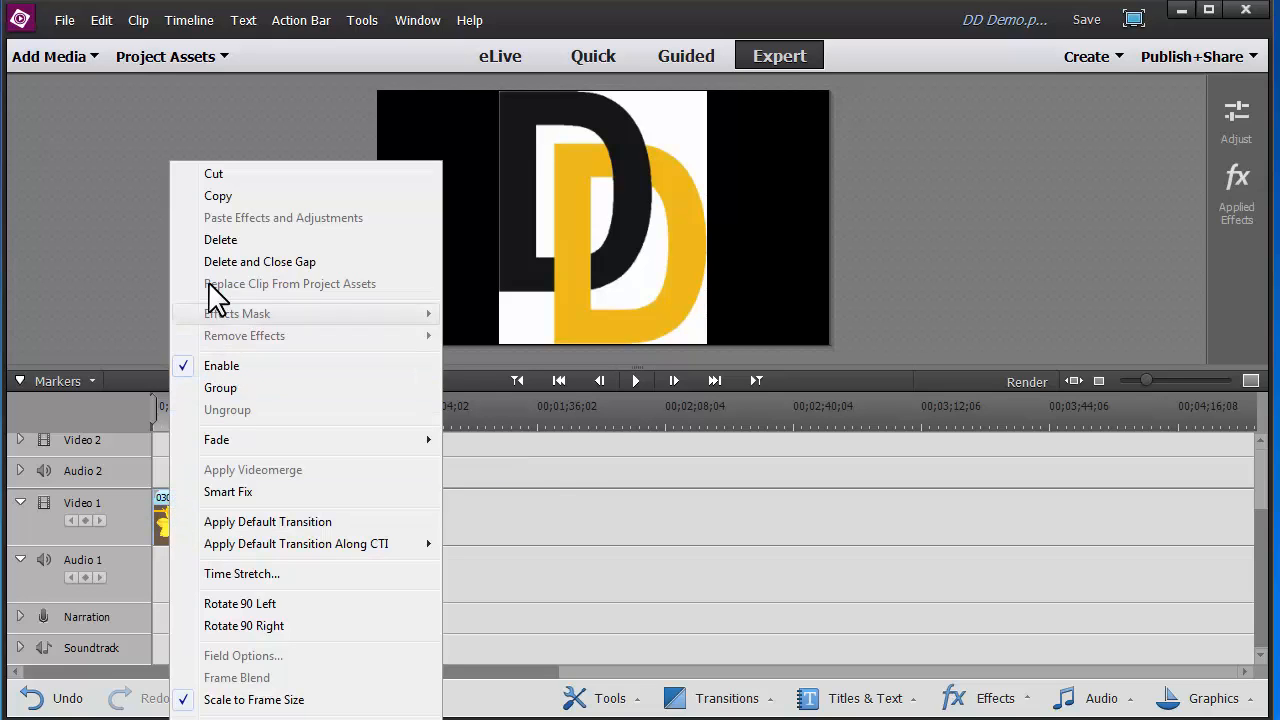
{"action": "left_click", "coordinate": [222, 240]}
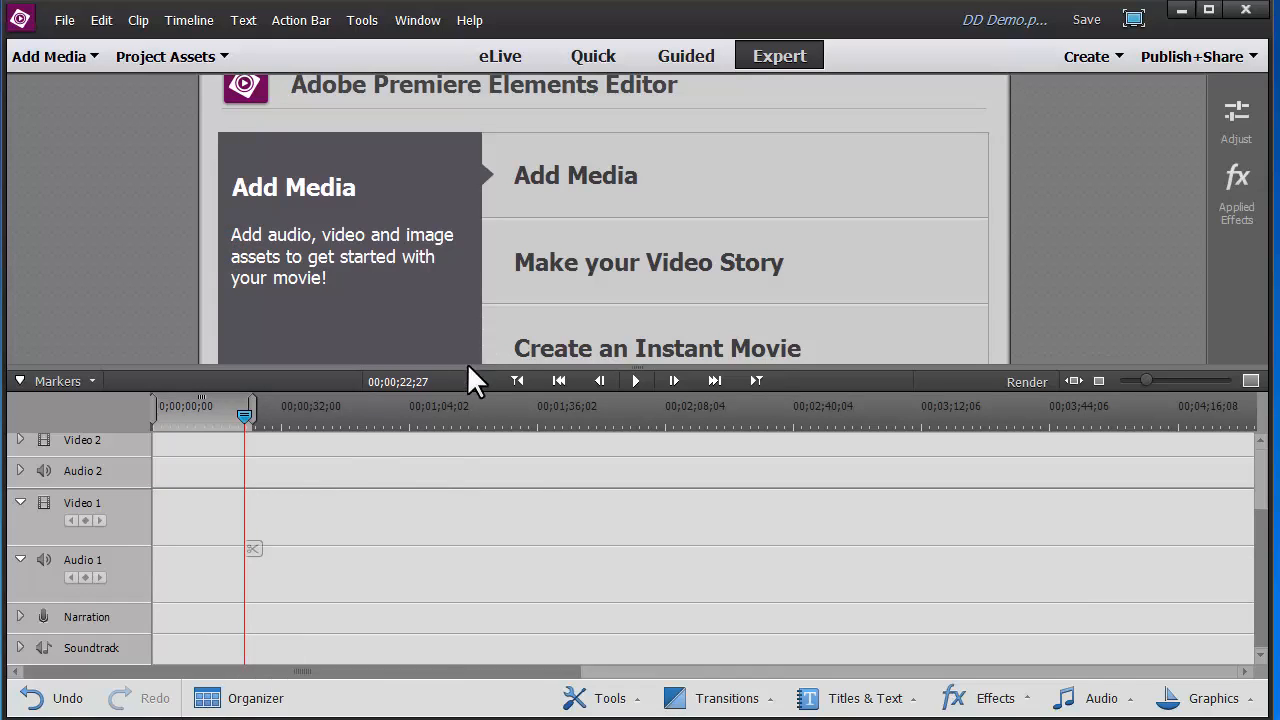
Delete the daffodilsbylakedark.jpg and dd-logo1.jpg images from the project assets
{"action": "left_click", "coordinate": [223, 55]}
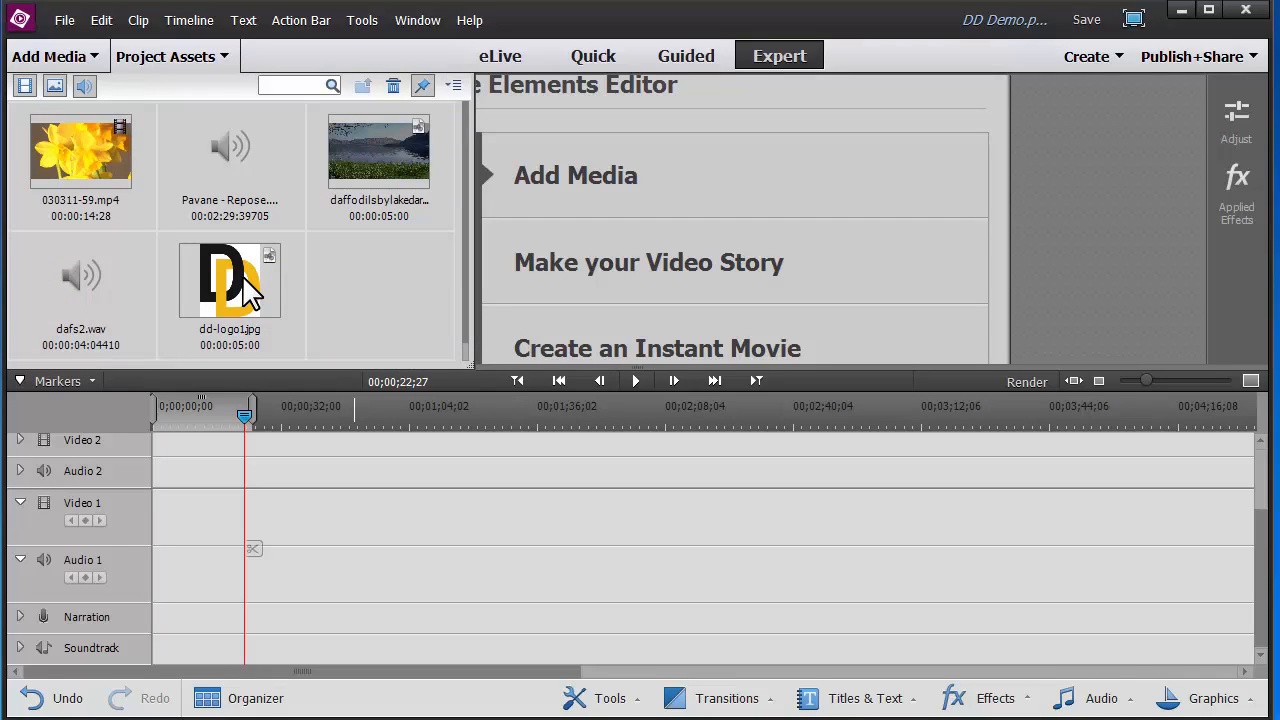
{"action": "left_click", "coordinate": [390, 150]}
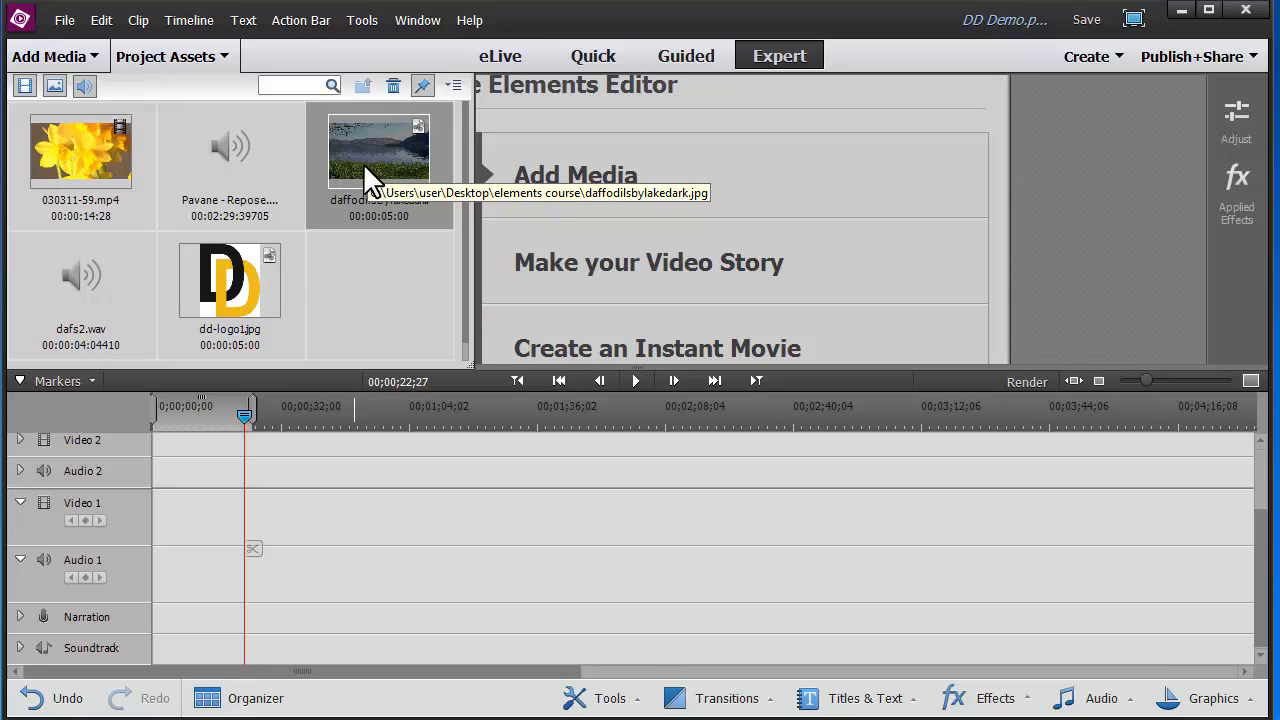
{"action": "right_click", "coordinate": [367, 180]}
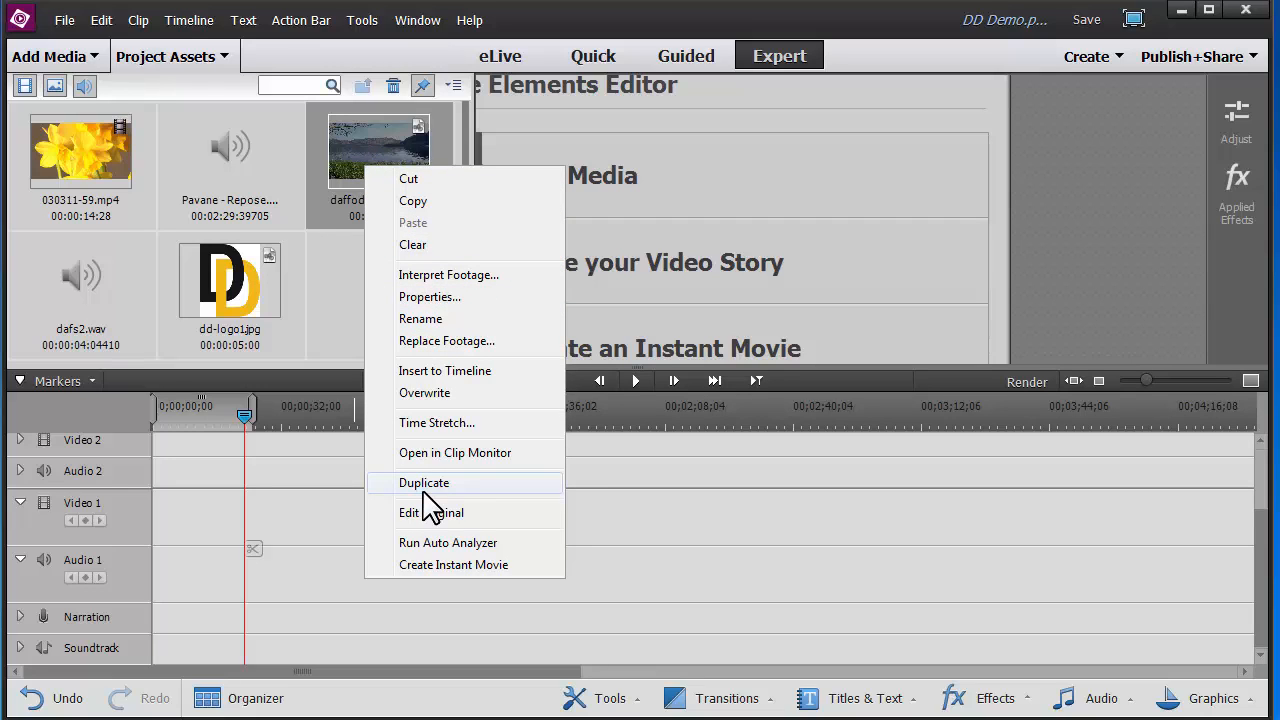
{"action": "left_click", "coordinate": [393, 85]}
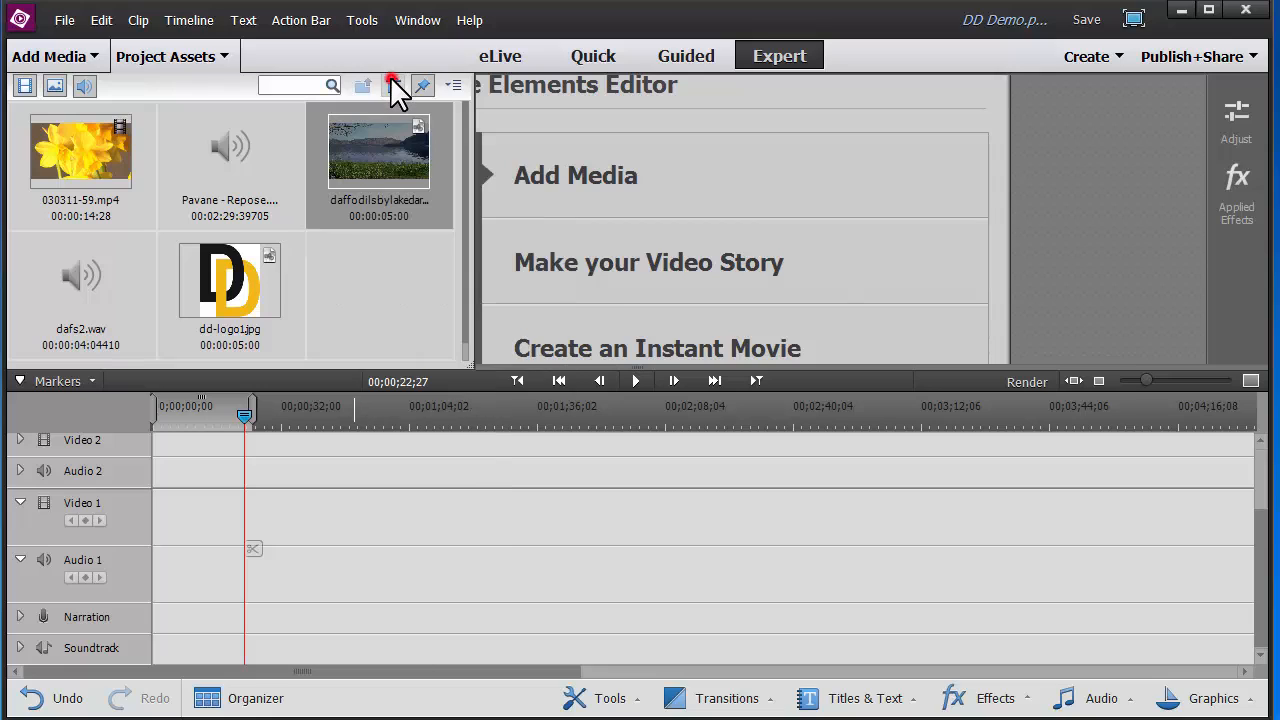
{"action": "left_click", "coordinate": [393, 85]}
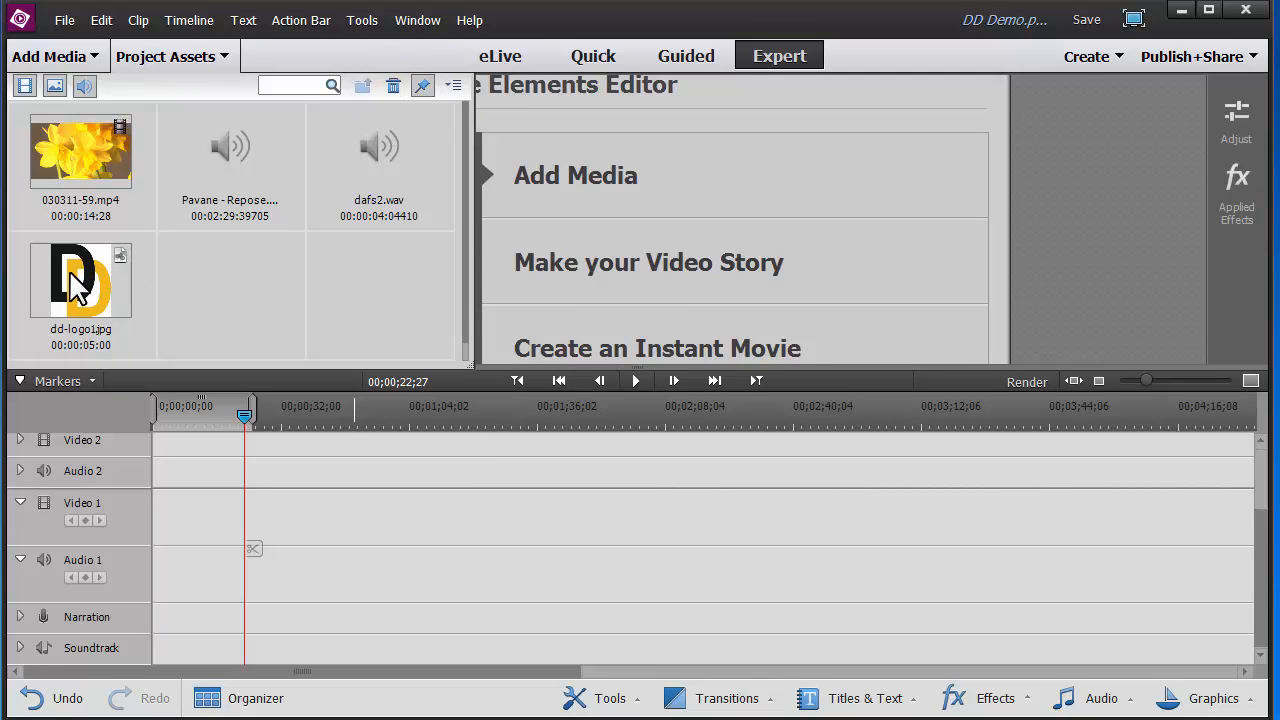
{"action": "left_click", "coordinate": [177, 284]}
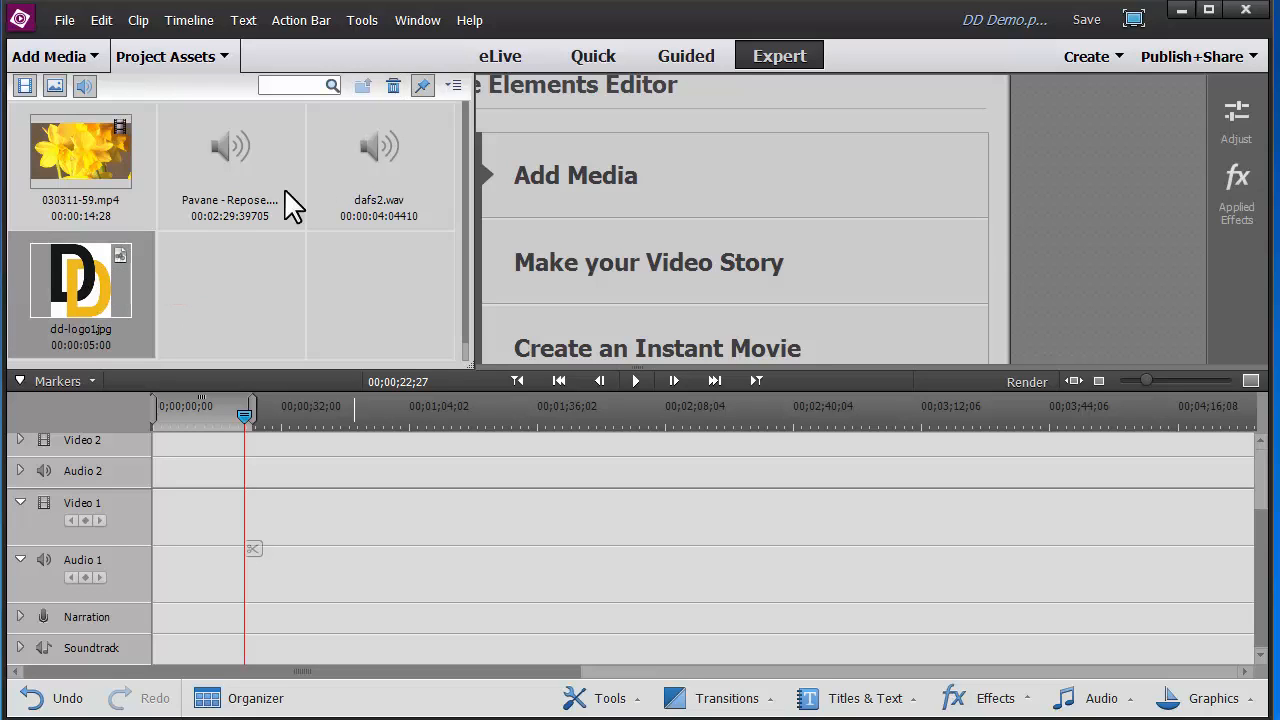
{"action": "left_click", "coordinate": [393, 85]}
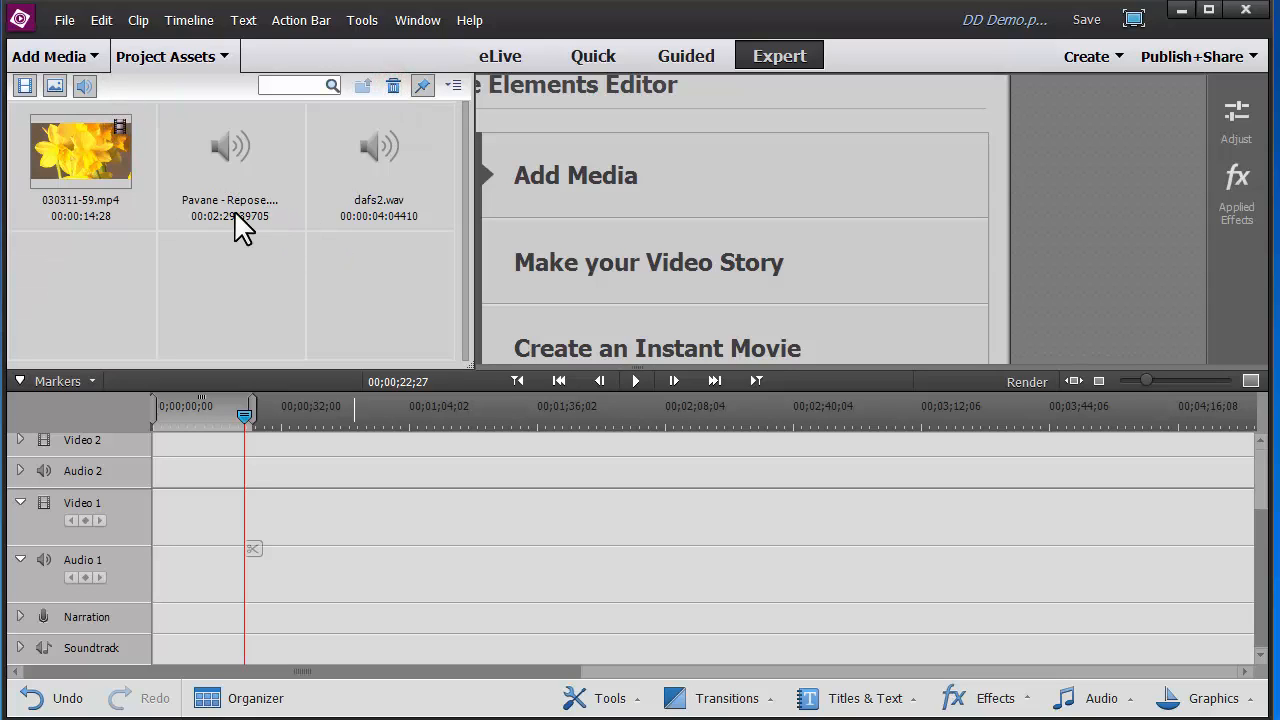
Import daffodilsbylakefixed.jpg, dafs2.wav, Pavane - Repose.wav and The Frame.psd from the Adobe Elements for Small Business folder in the Documents library
{"action": "right_click", "coordinate": [71, 261]}
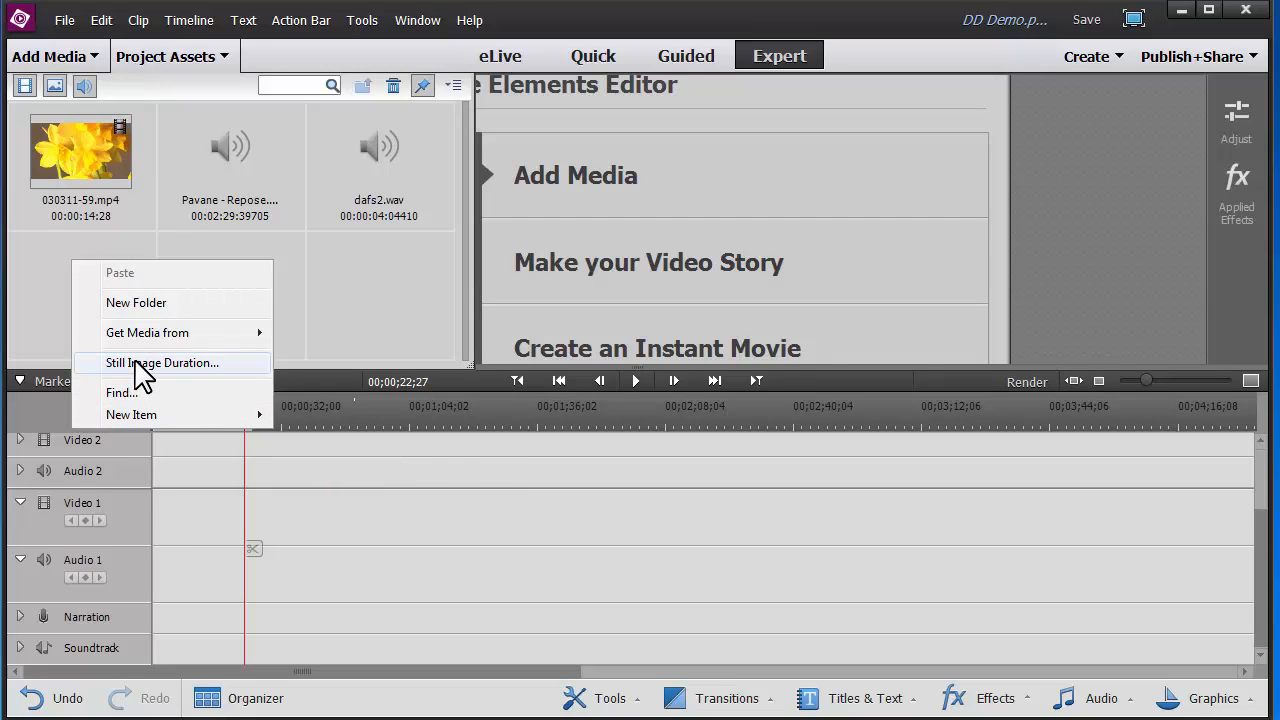
{"action": "mouse_move", "coordinate": [138, 334]}
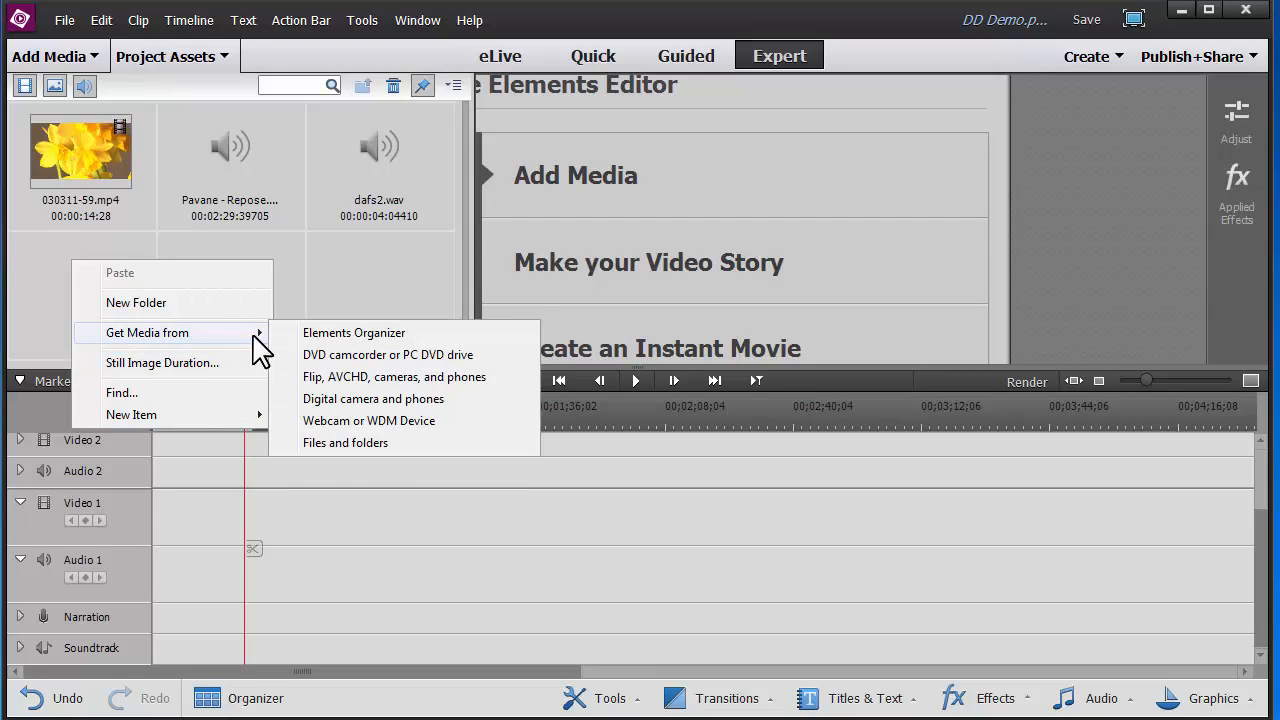
{"action": "left_click", "coordinate": [327, 442]}
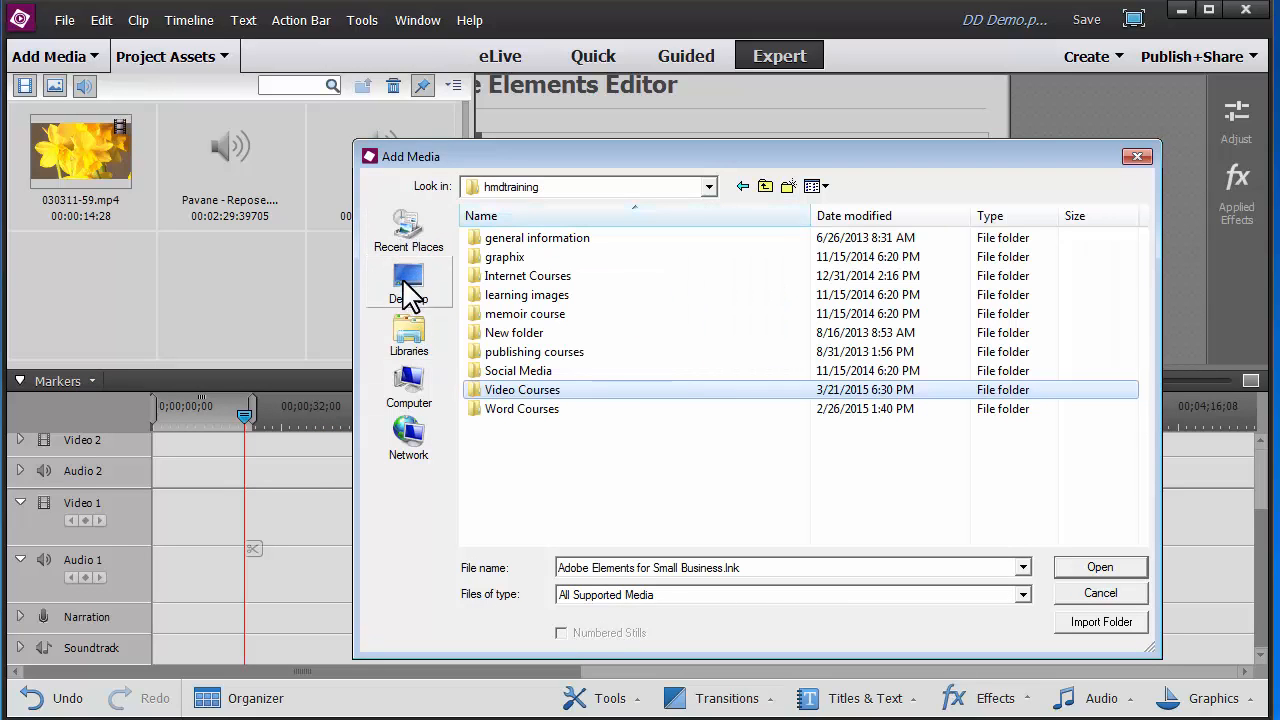
{"action": "left_click", "coordinate": [409, 332]}
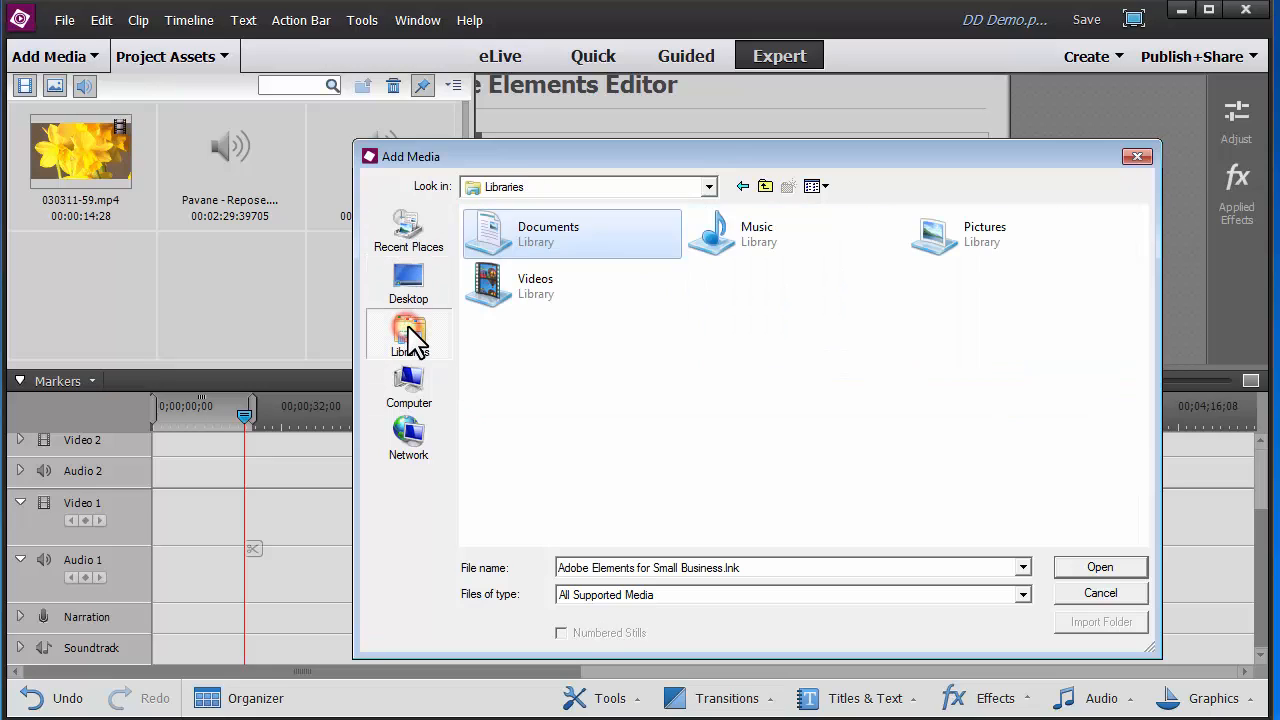
{"action": "double_click", "coordinate": [528, 242]}
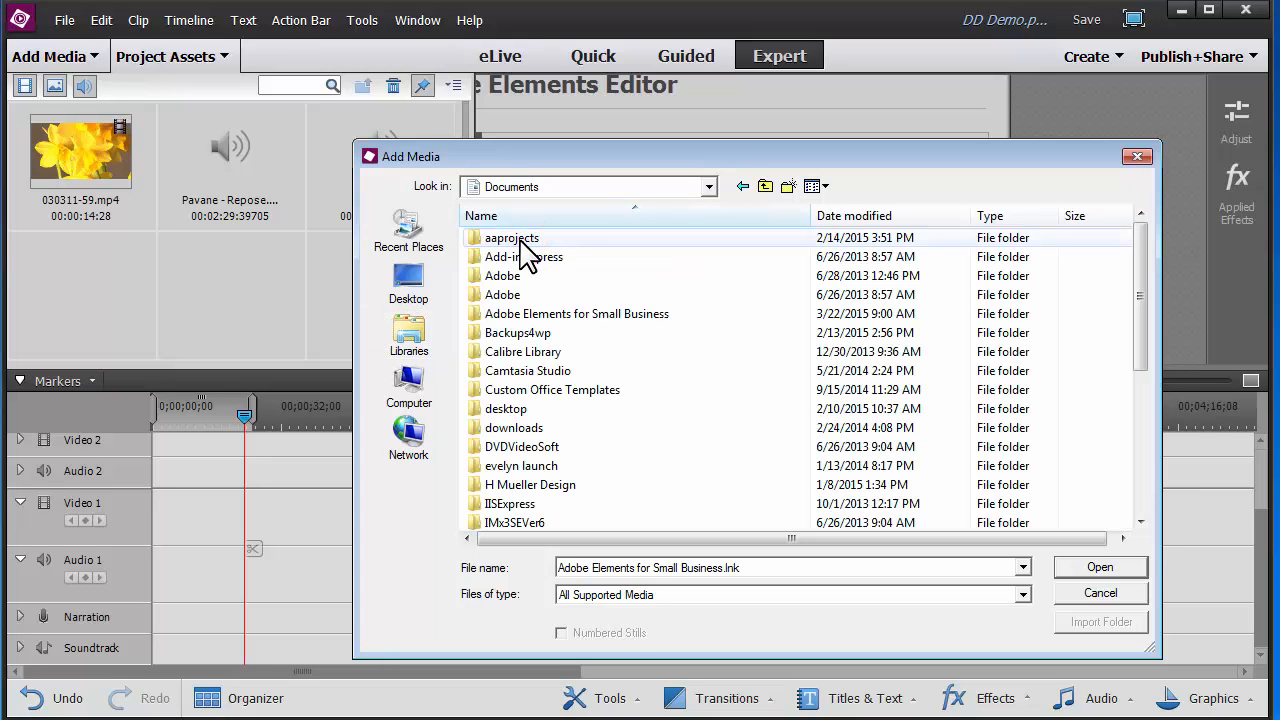
{"action": "double_click", "coordinate": [530, 314]}
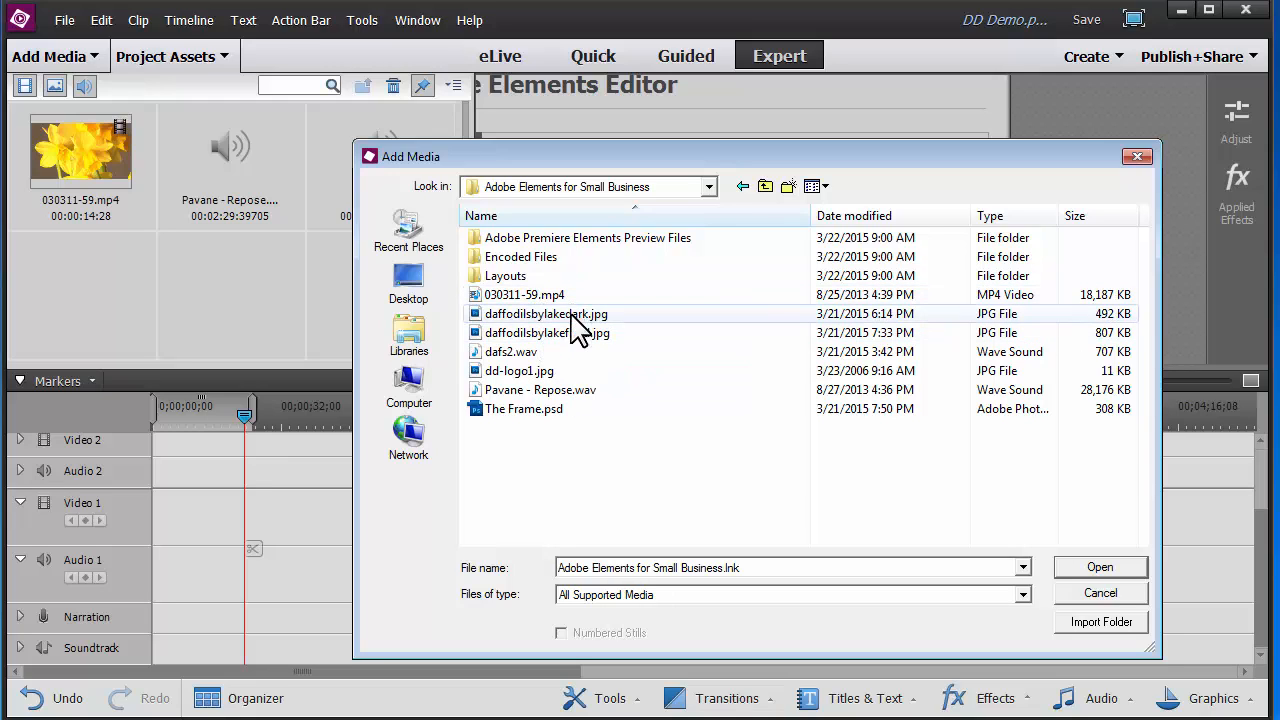
{"action": "left_click", "coordinate": [572, 335]}
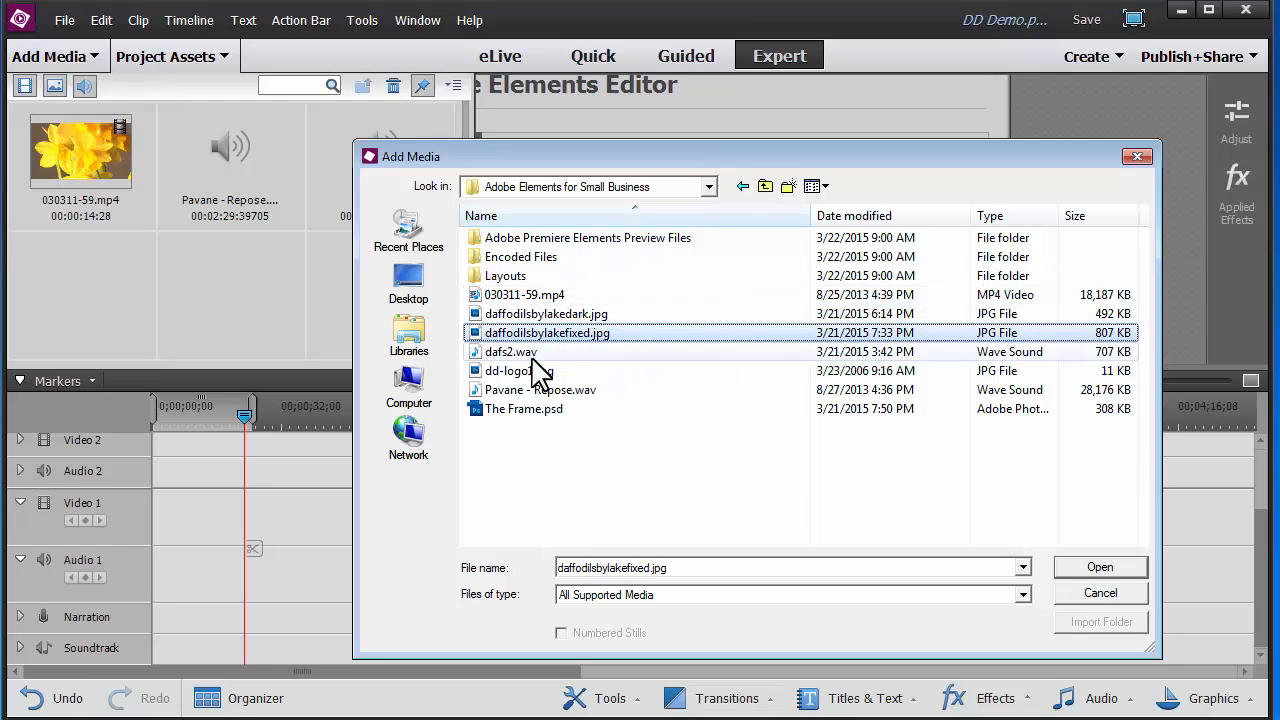
{"action": "left_click", "coordinate": [490, 352], "text": "ctrl"}
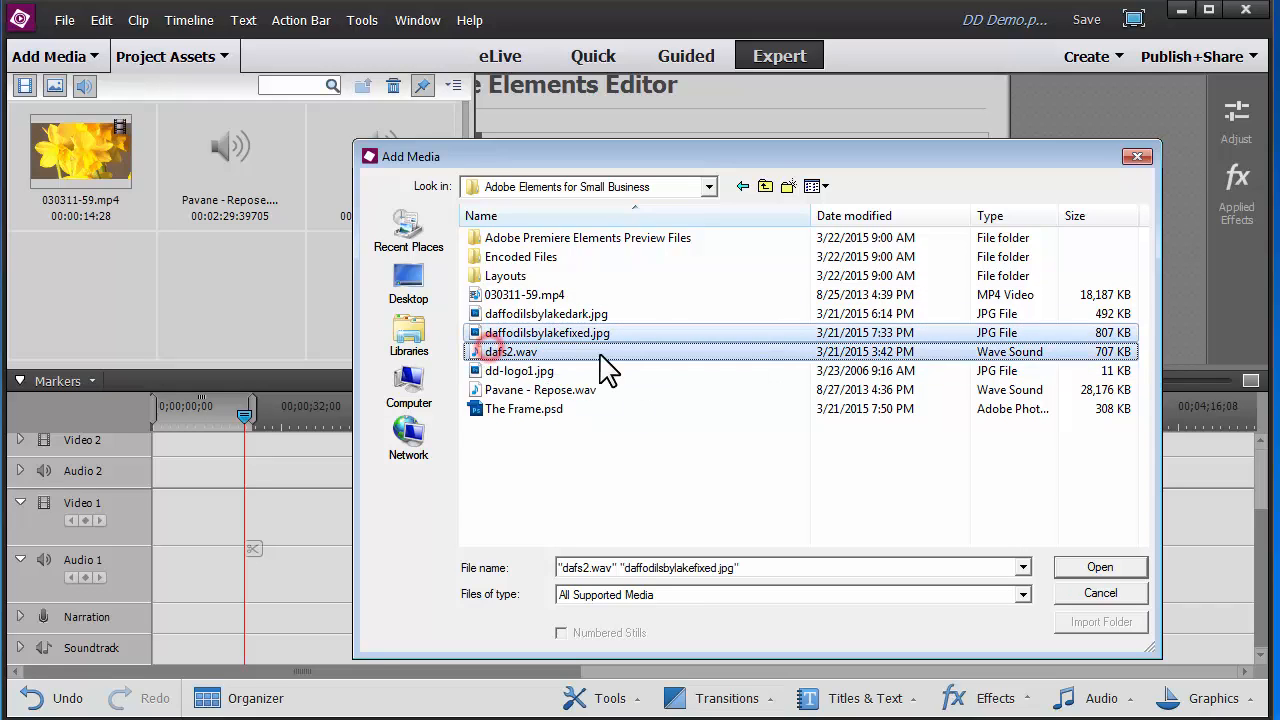
{"action": "left_click", "coordinate": [559, 390], "text": "ctrl"}
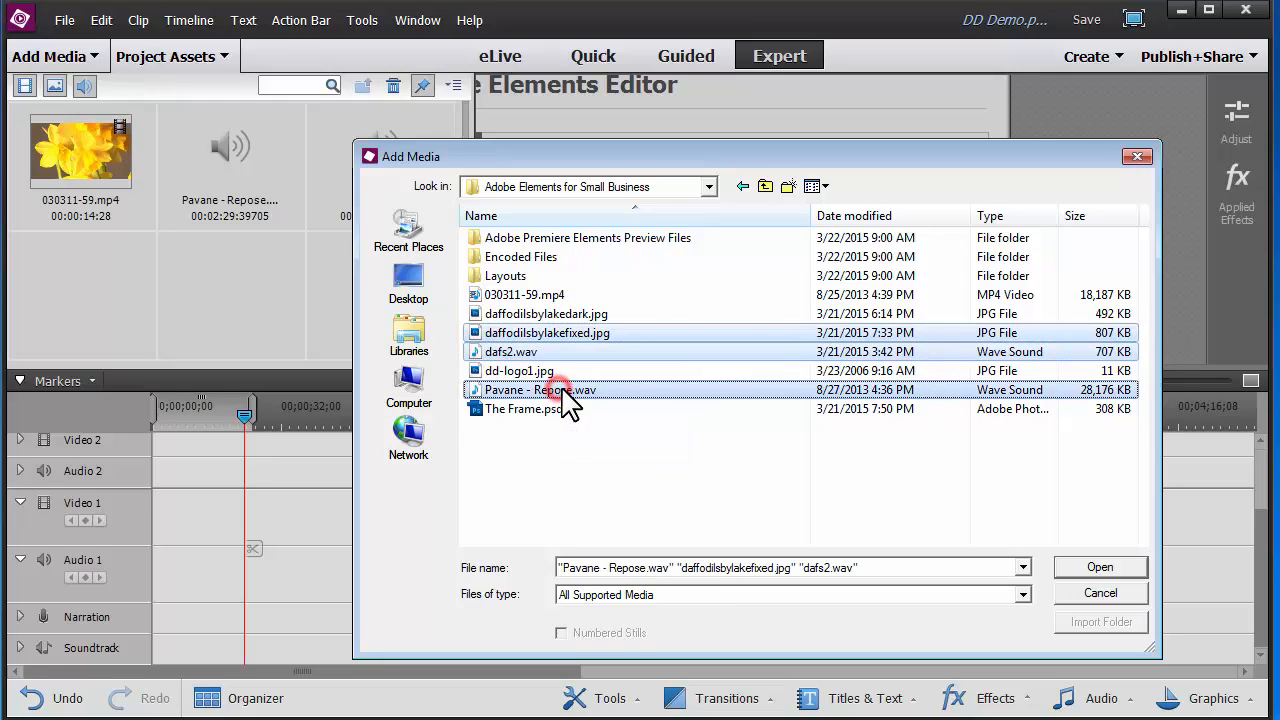
{"action": "left_click", "coordinate": [512, 410], "text": "ctrl"}
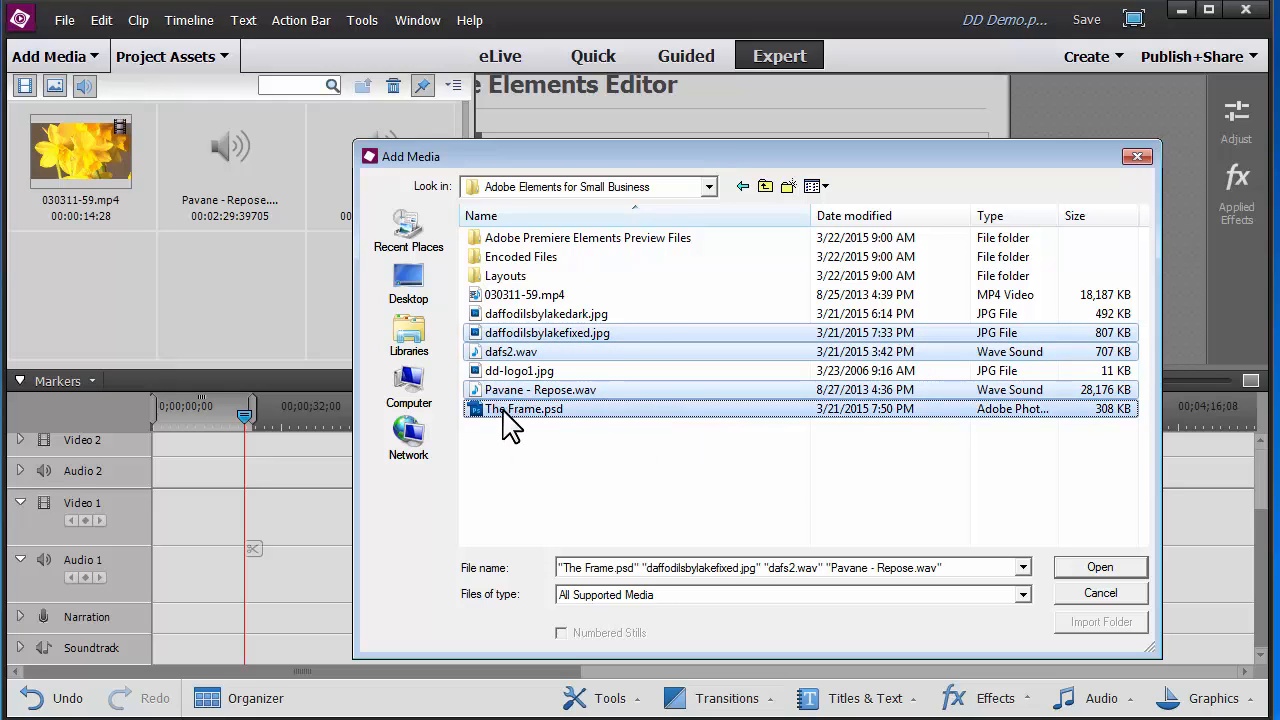
{"action": "left_click", "coordinate": [1097, 567]}
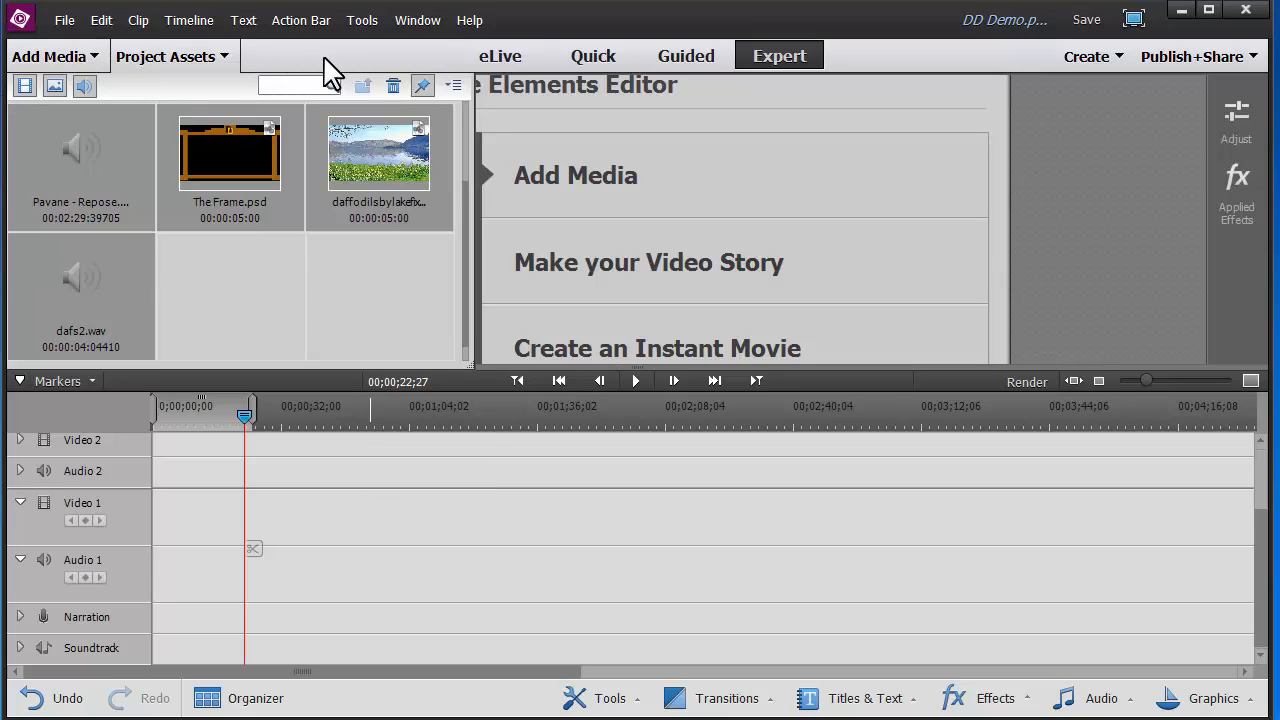
{"action": "left_click", "coordinate": [229, 56]}
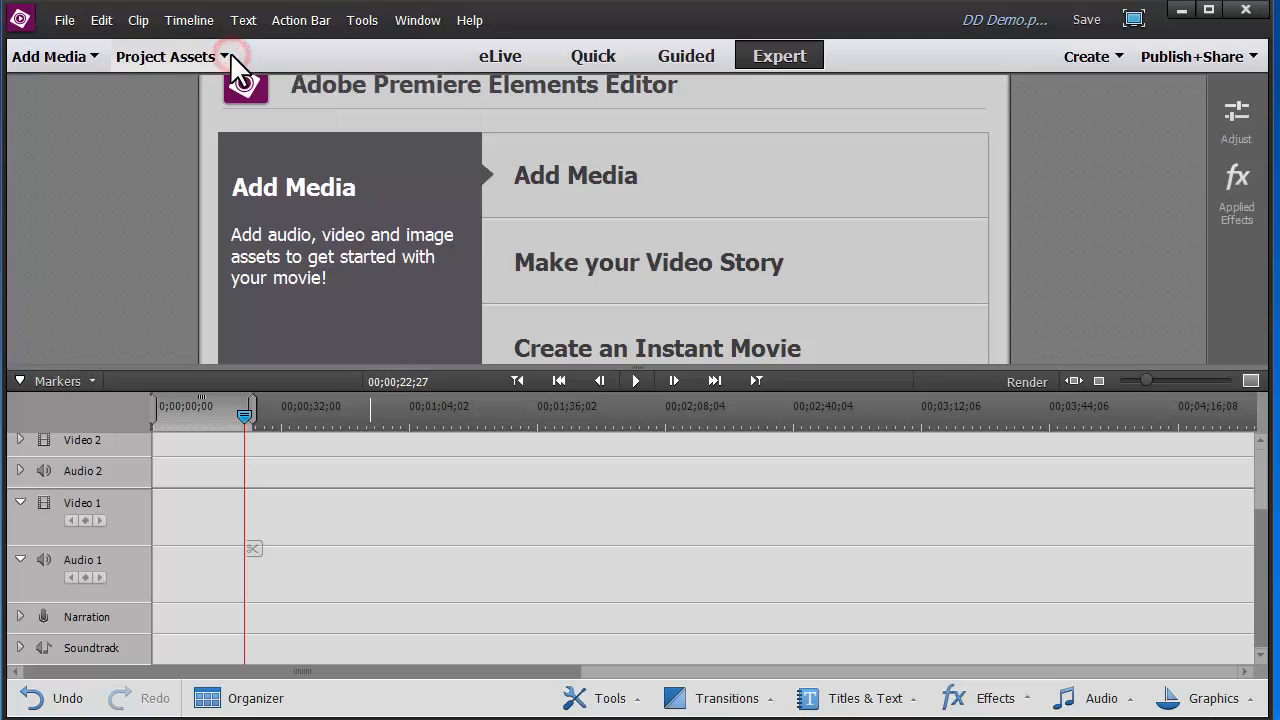
{"action": "left_click", "coordinate": [229, 56]}
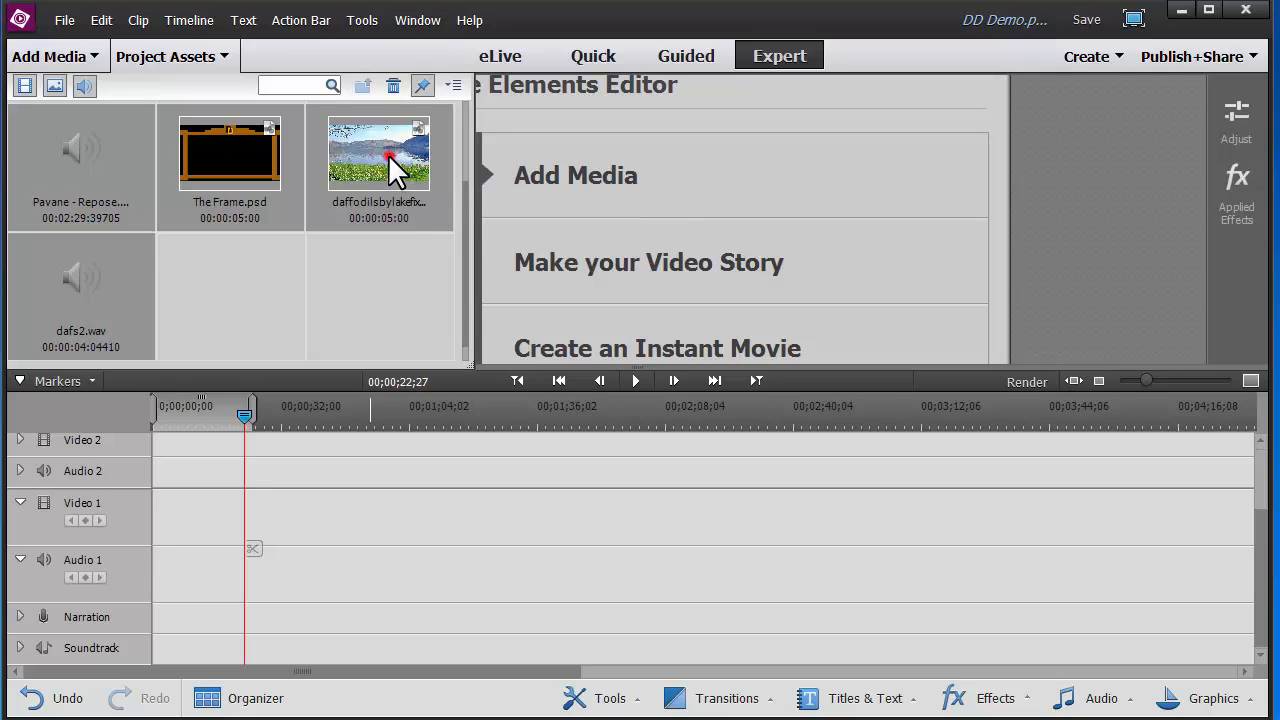
{"action": "mouse_move", "coordinate": [388, 155]}
{"action": "left_mouse_down"}
{"action": "mouse_move", "coordinate": [370, 260]}
{"action": "mouse_move", "coordinate": [262, 425]}
{"action": "mouse_move", "coordinate": [187, 477]}
{"action": "left_mouse_up"}
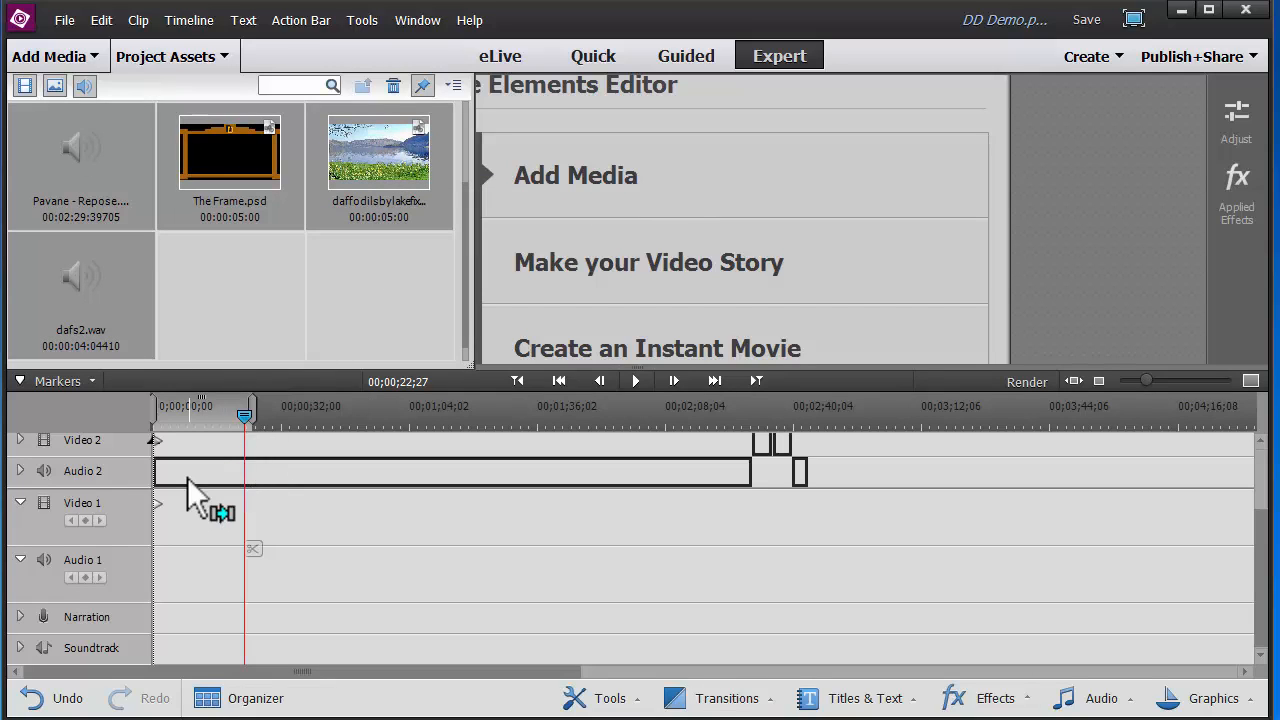
Place only the daffodilsbylakefixed.jpg image at the start of the Video 1 track and fit the timeline to it
{"action": "left_click", "coordinate": [358, 272]}
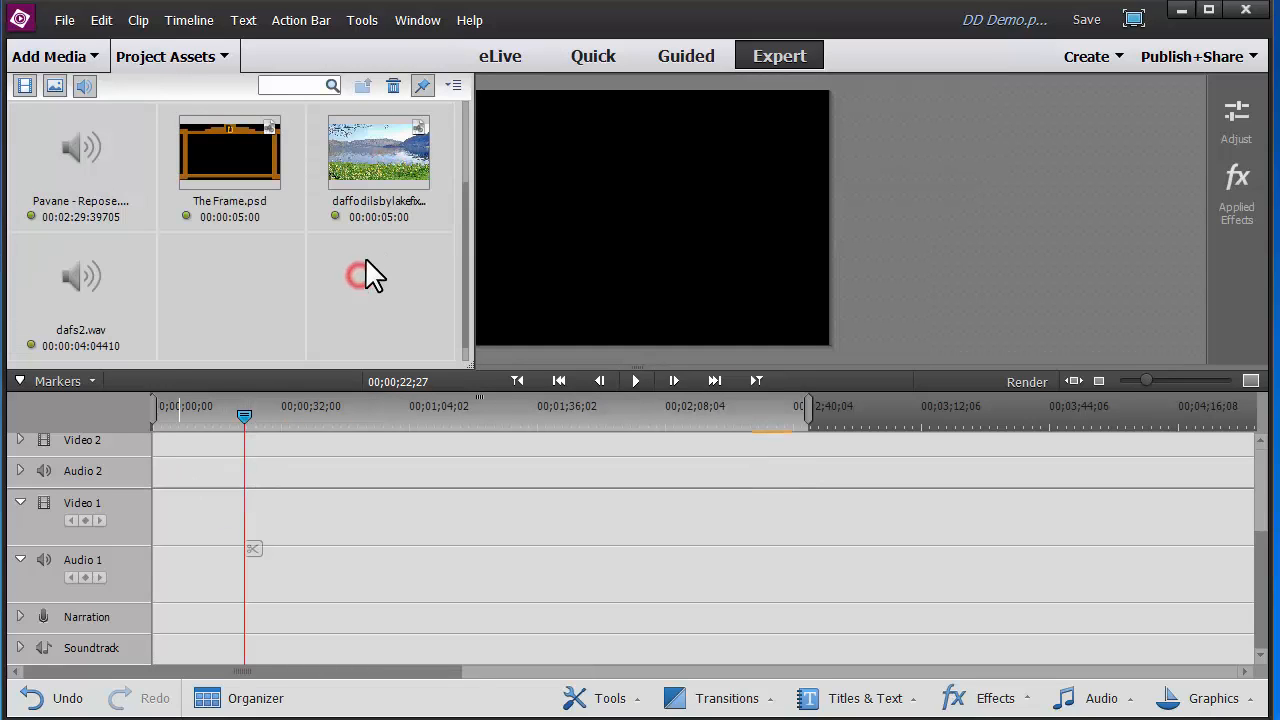
{"action": "left_click", "coordinate": [379, 155]}
{"action": "left_click_drag", "start_coordinate": [379, 153], "coordinate": [164, 532]}
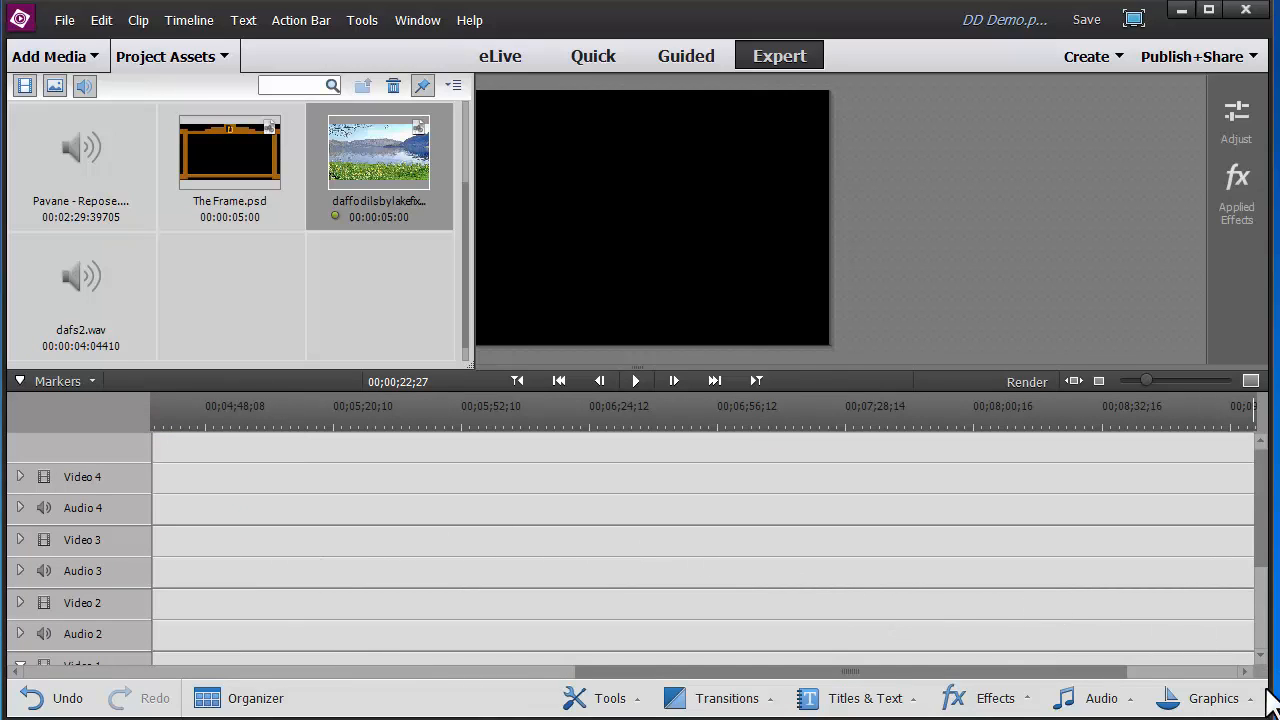
{"action": "left_click_drag", "start_coordinate": [1262, 560], "coordinate": [1237, 668]}
{"action": "key", "text": "backslash"}
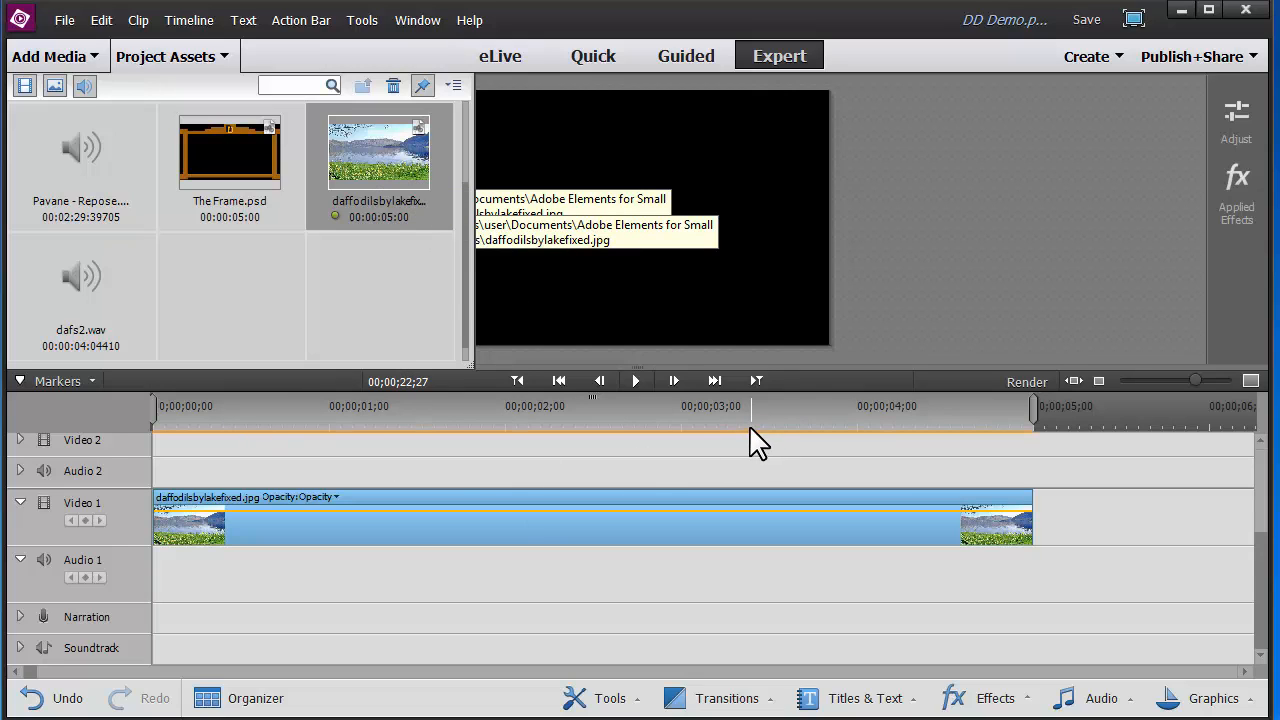
Scrub through the daffodilsbylakefixed.jpg clip to its end and return the playhead to the start of the timeline
{"action": "left_click", "coordinate": [427, 413]}
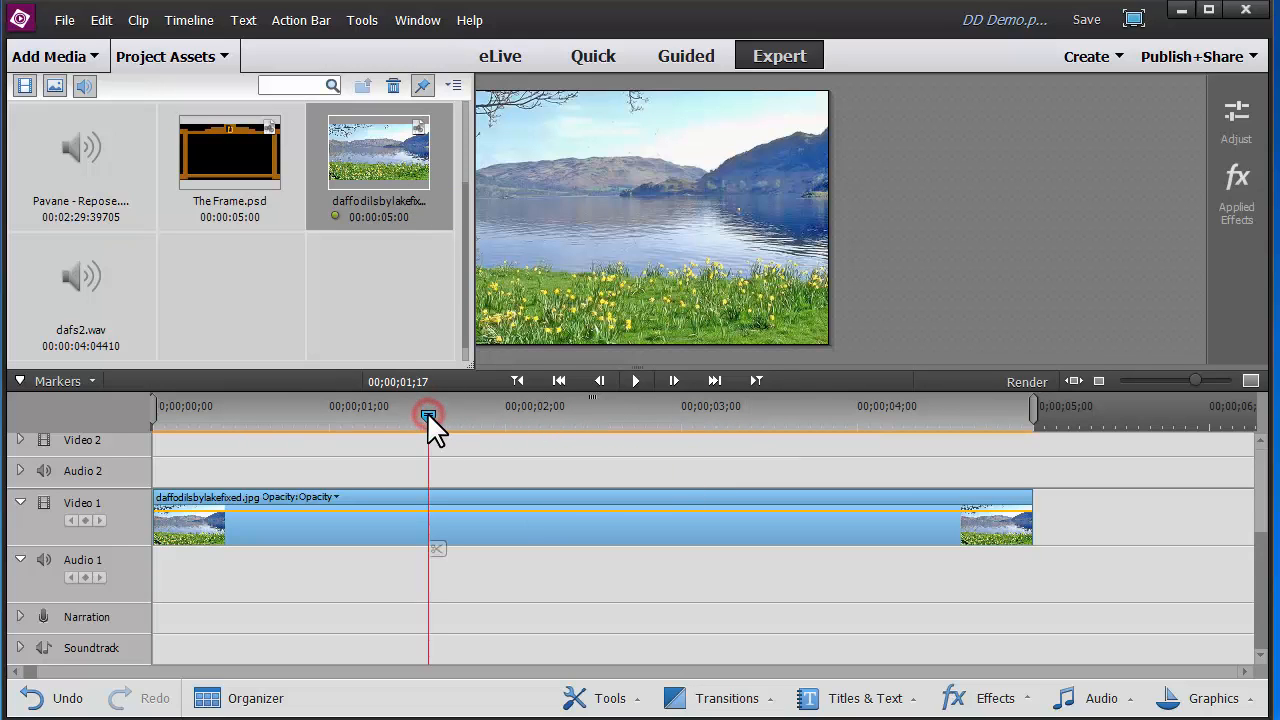
{"action": "left_click_drag", "start_coordinate": [425, 413], "coordinate": [1034, 437]}
{"action": "key", "text": "Home"}
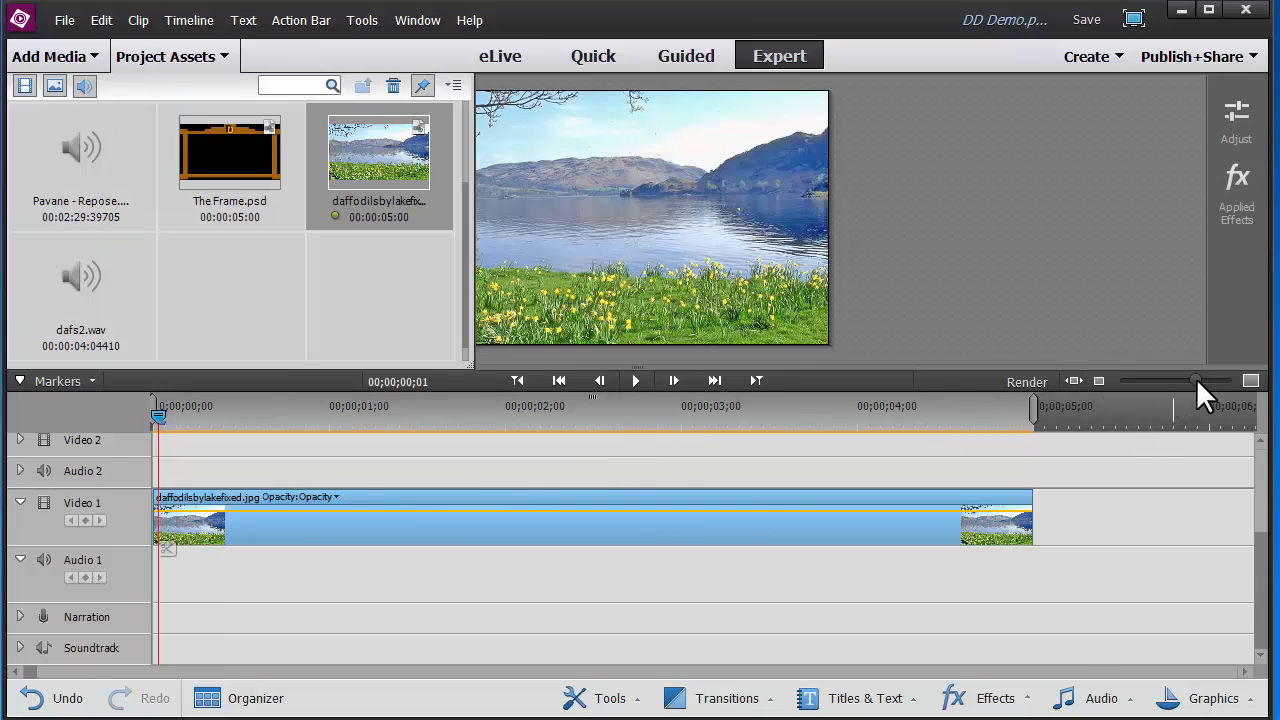
Extend the daffodilsbylakefixed.jpg clip on Video 1 so that it ends at the playhead position 00;00;29;22
{"action": "left_click_drag", "start_coordinate": [1196, 380], "coordinate": [1177, 384]}
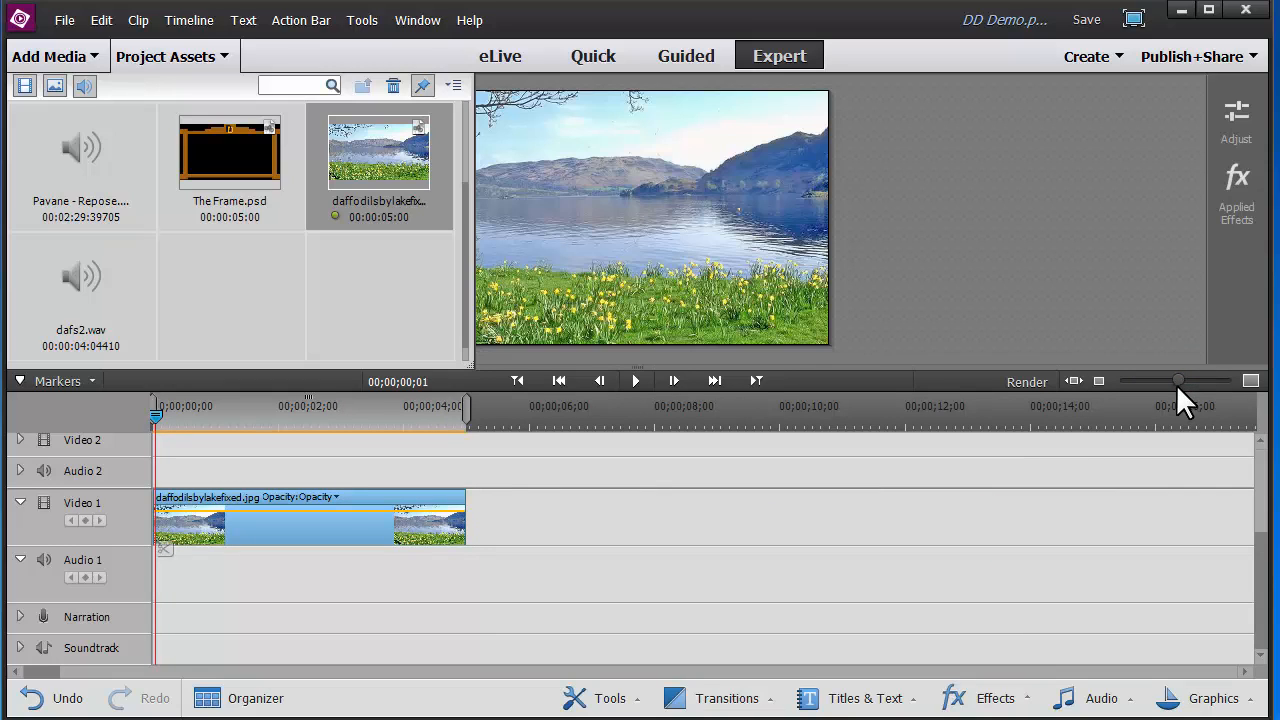
{"action": "left_click_drag", "start_coordinate": [1176, 384], "coordinate": [1158, 381]}
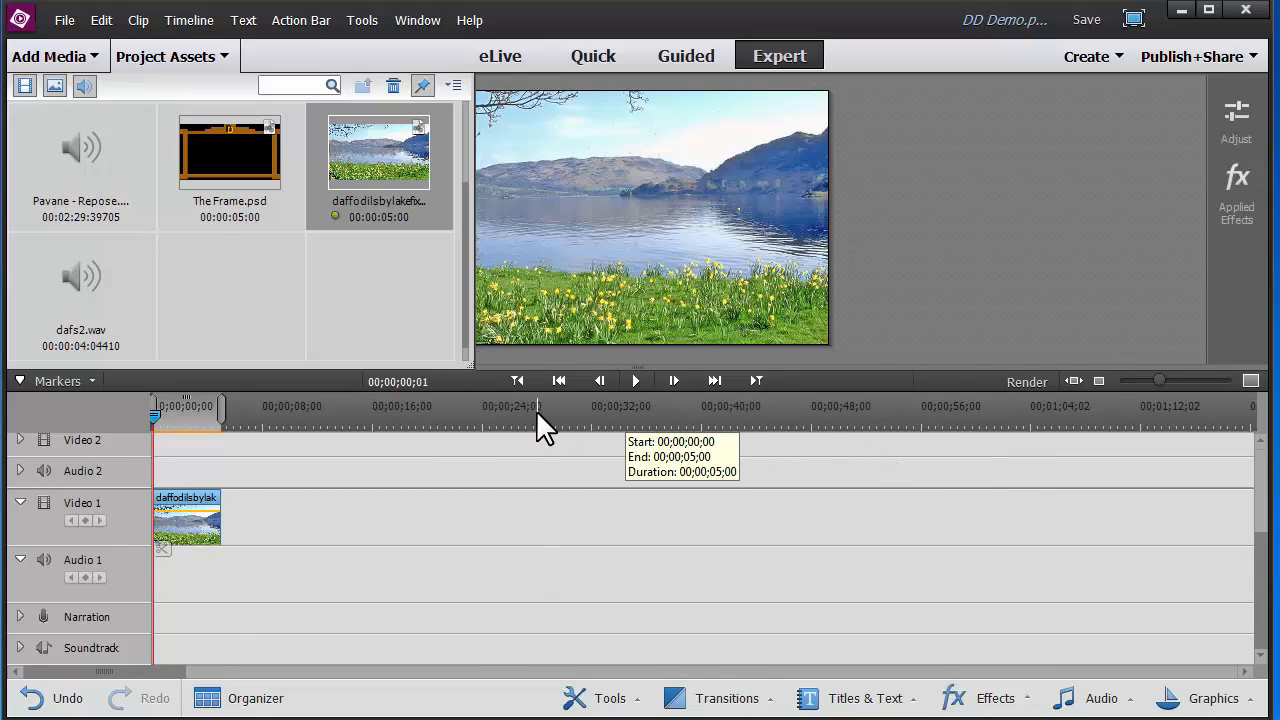
{"action": "left_click_drag", "start_coordinate": [536, 410], "coordinate": [560, 412]}
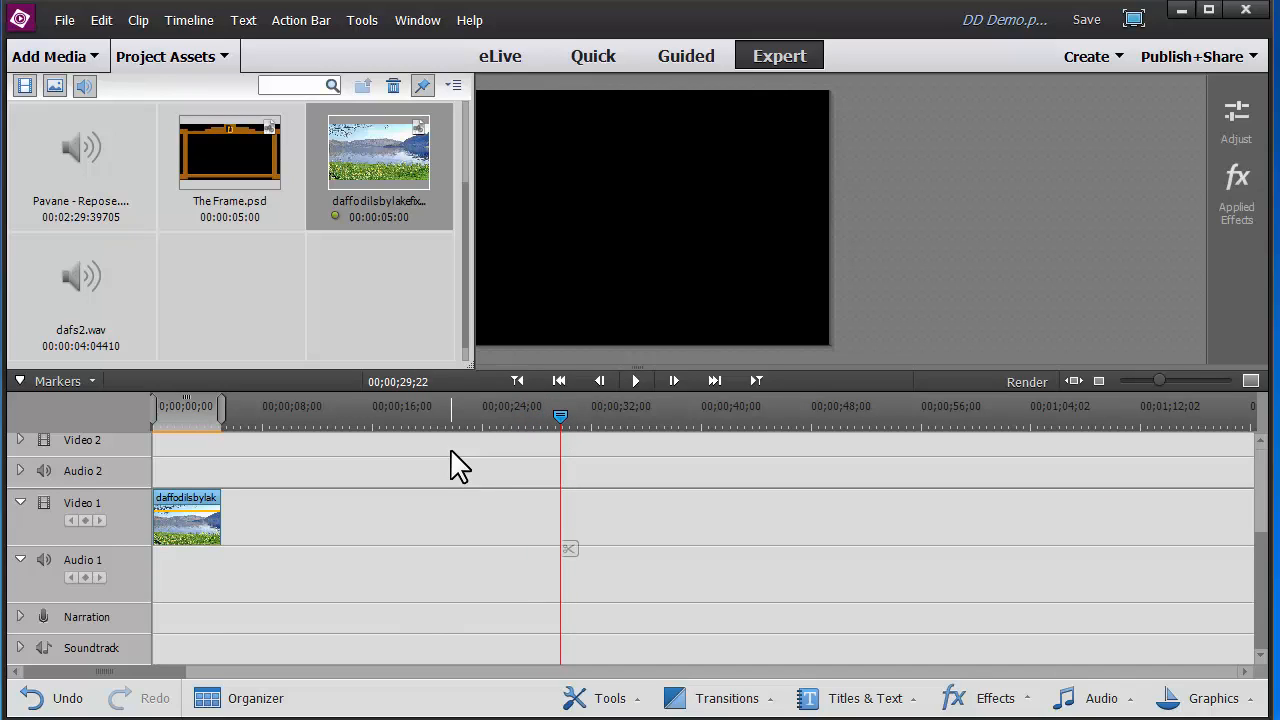
{"action": "left_click_drag", "start_coordinate": [220, 519], "coordinate": [557, 545]}
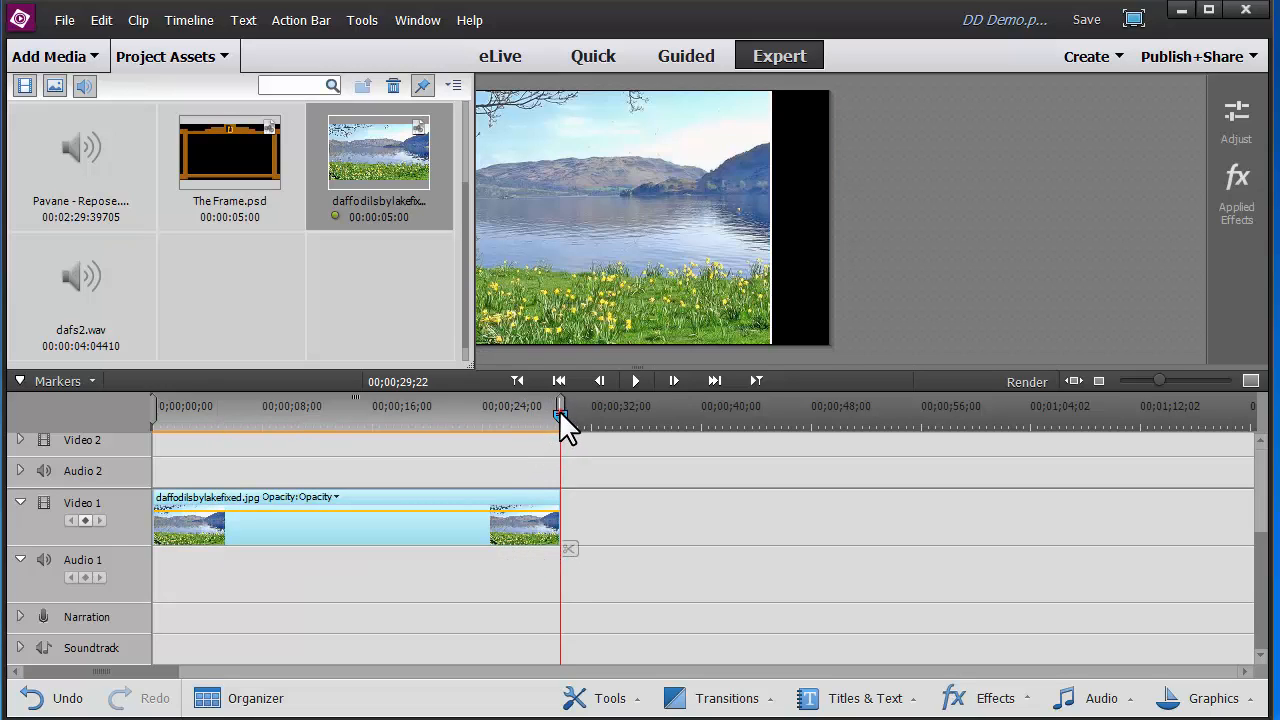
Move the playhead back to 00;00;22;01 within the extended clip and hide the project assets to reveal the whole preview
{"action": "left_click_drag", "start_coordinate": [559, 410], "coordinate": [457, 515]}
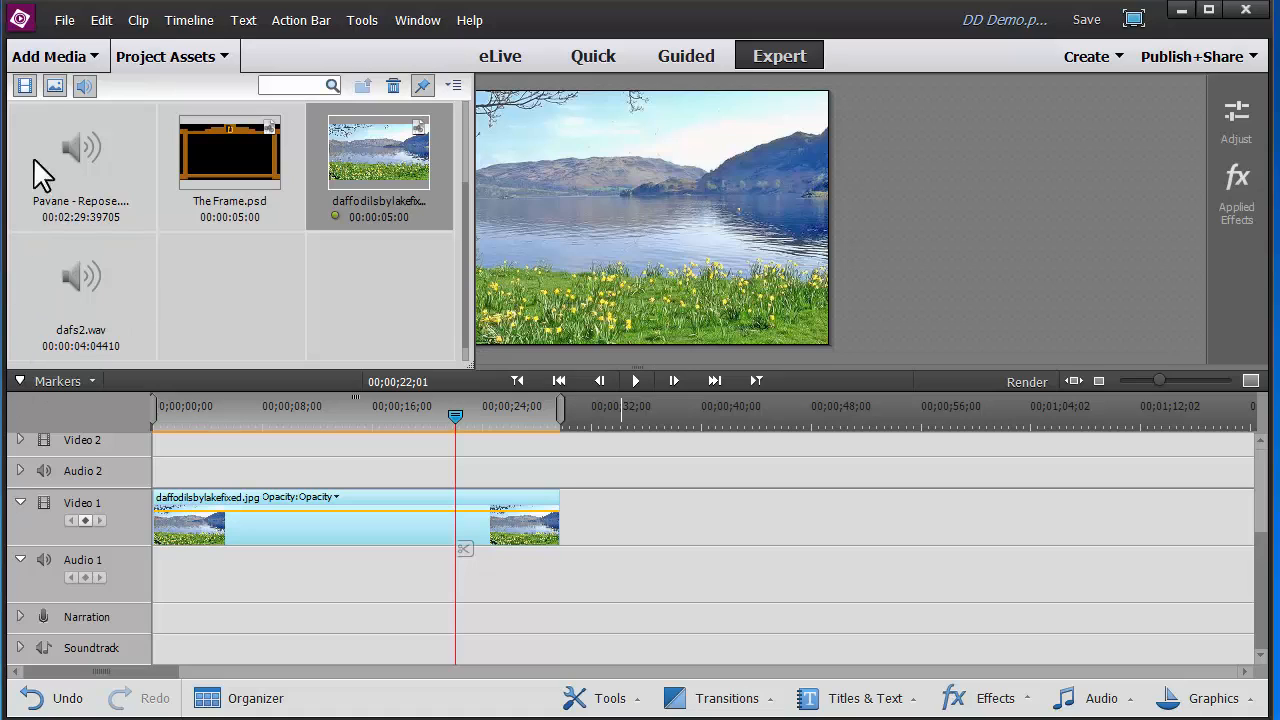
{"action": "left_click", "coordinate": [224, 56]}
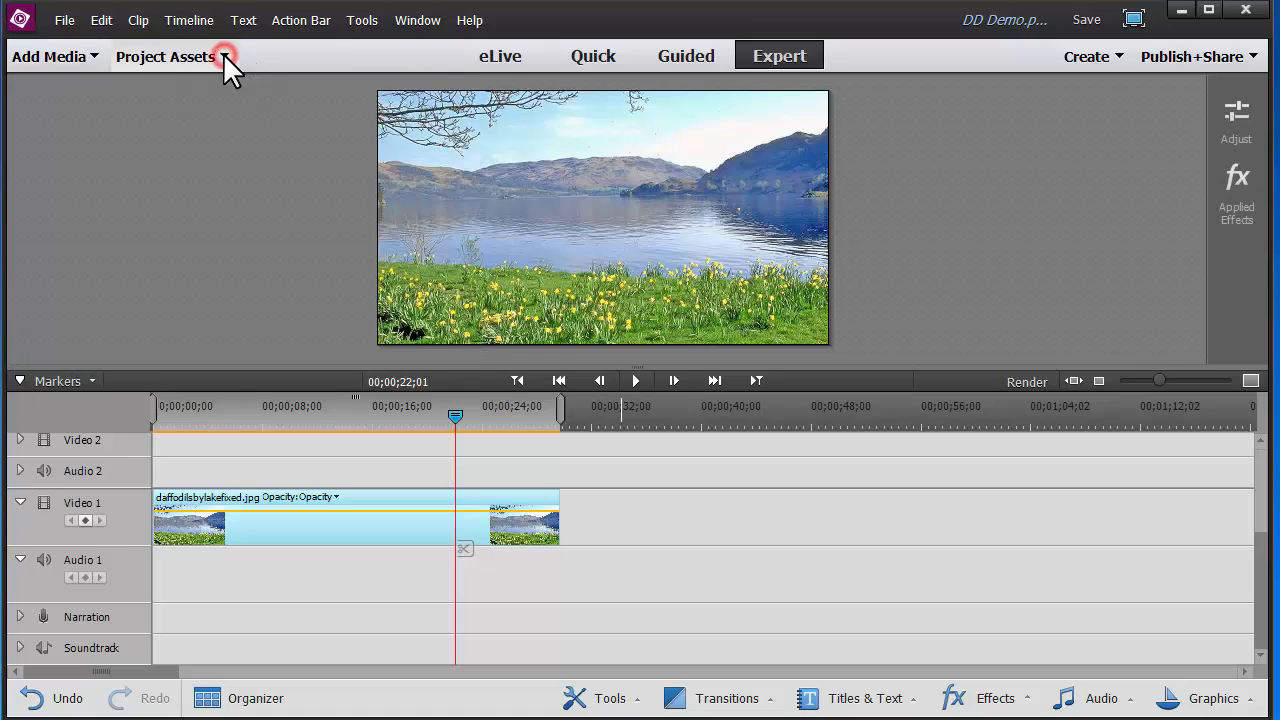